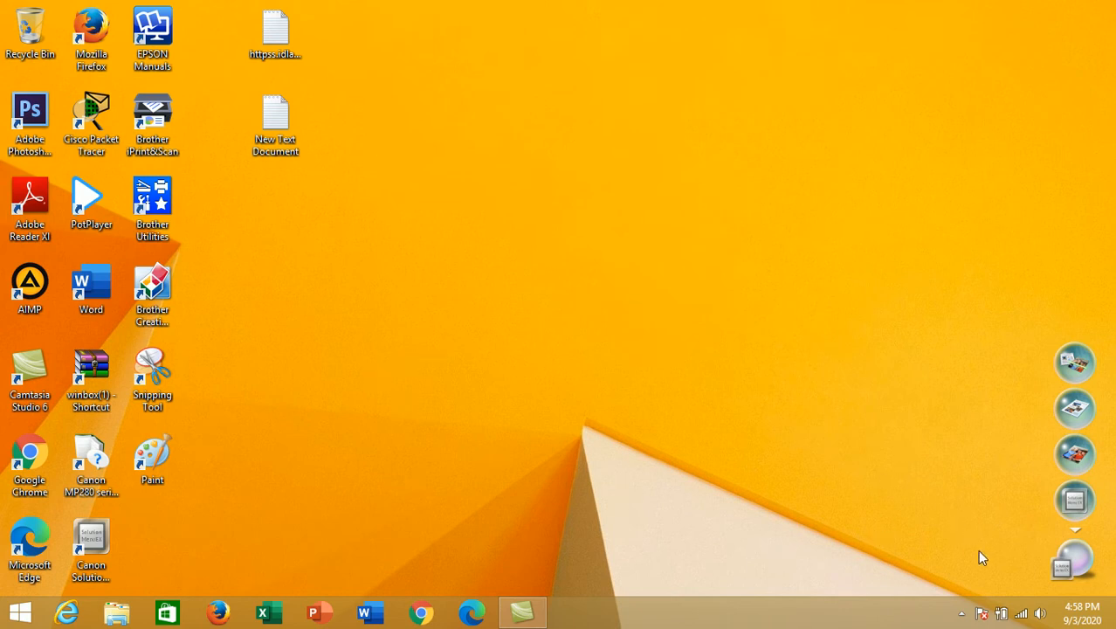
- Check the computer's Wi-Fi connection in the list of available networks
{"action": "left_click", "coordinate": [1021, 613]}
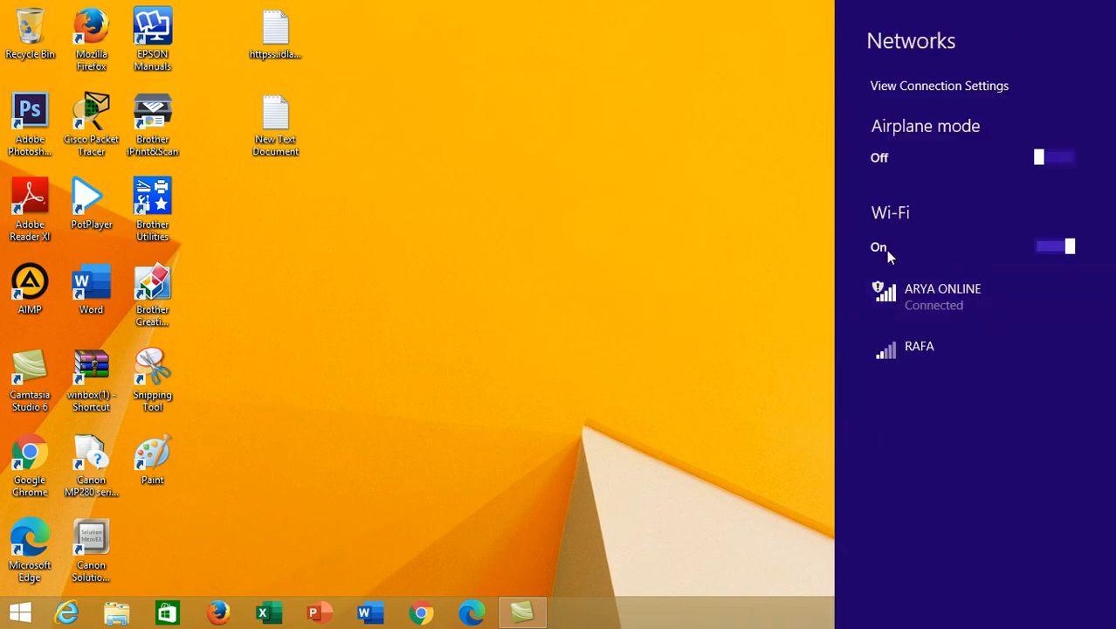
{"action": "left_click", "coordinate": [764, 326]}
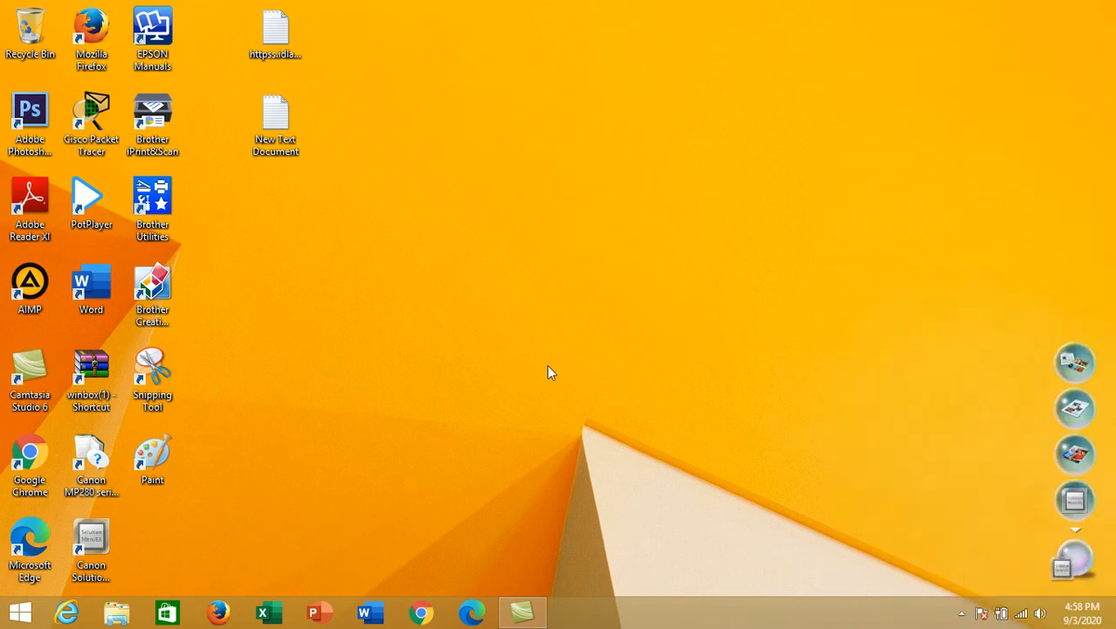
- Launch winbox(1).exe from the winbox(1) archive on the desktop and allow it through Windows Firewall on public networks
{"action": "left_click", "coordinate": [99, 371]}
{"action": "double_click", "coordinate": [99, 370]}
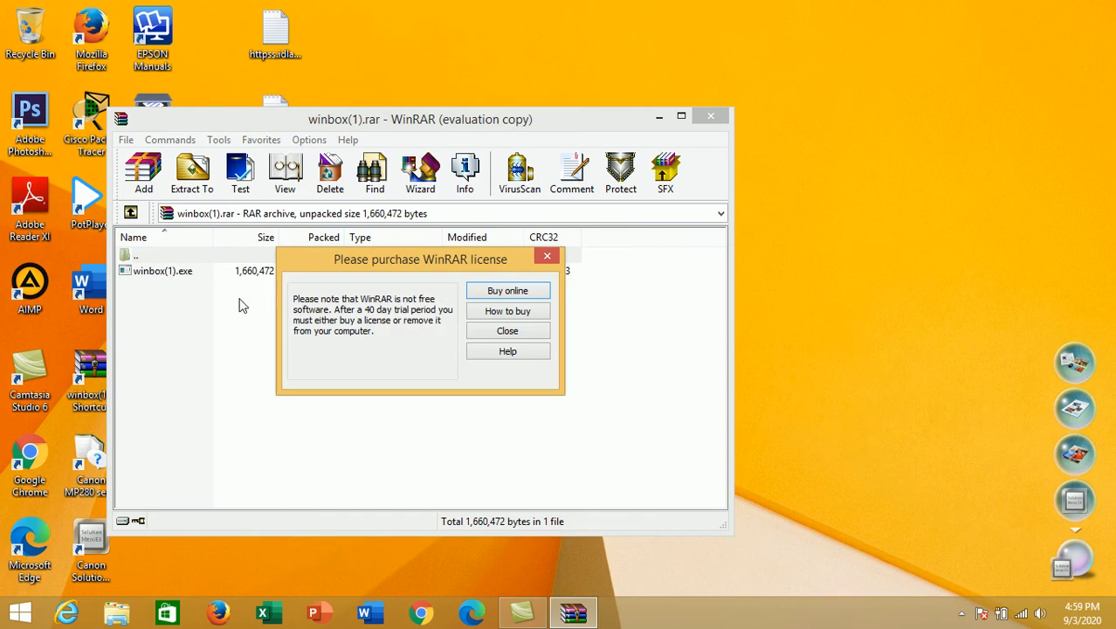
{"action": "left_click", "coordinate": [505, 330]}
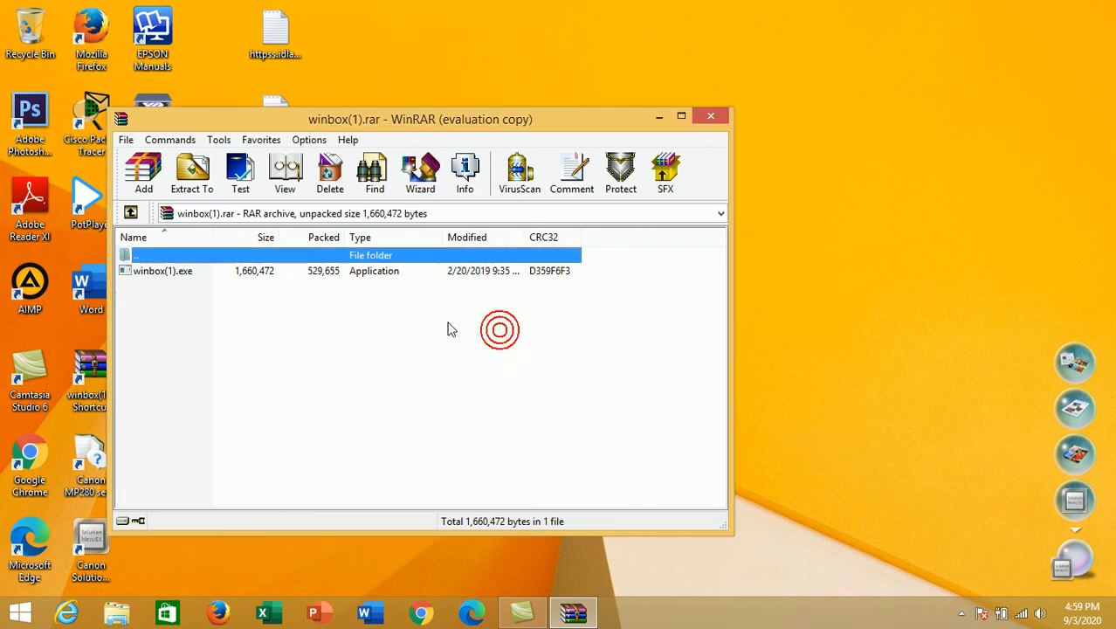
{"action": "double_click", "coordinate": [165, 273]}
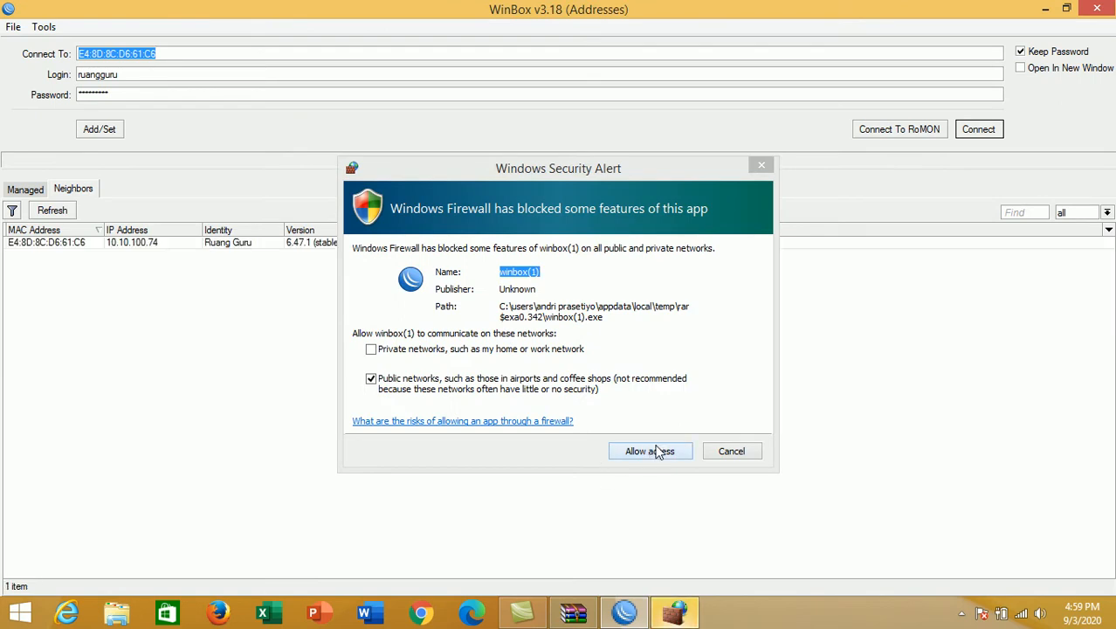
{"action": "left_click", "coordinate": [654, 449]}
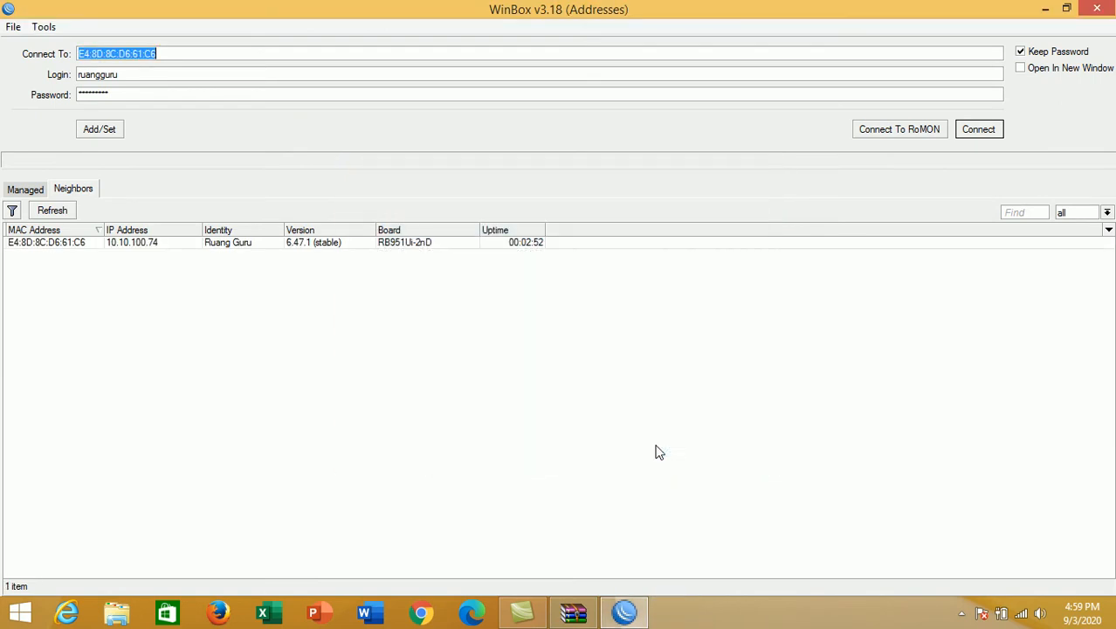
- Connect to the Ruang Guru router by its IP address 10.10.100.74 with the saved login and maximize the session window
{"action": "left_click", "coordinate": [47, 247]}
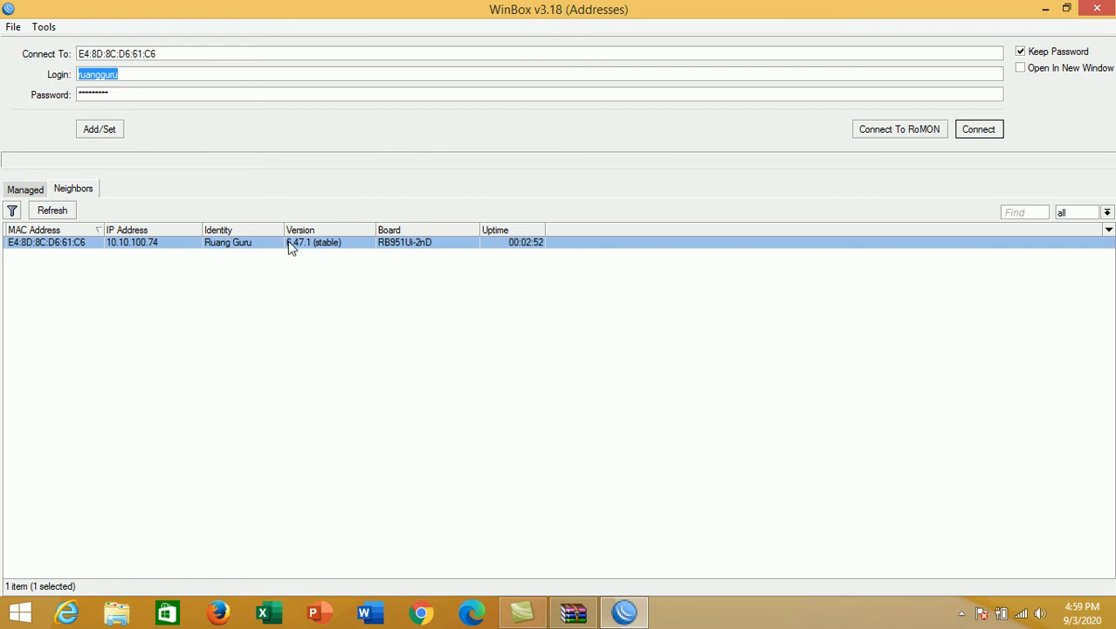
{"action": "left_click", "coordinate": [40, 242]}
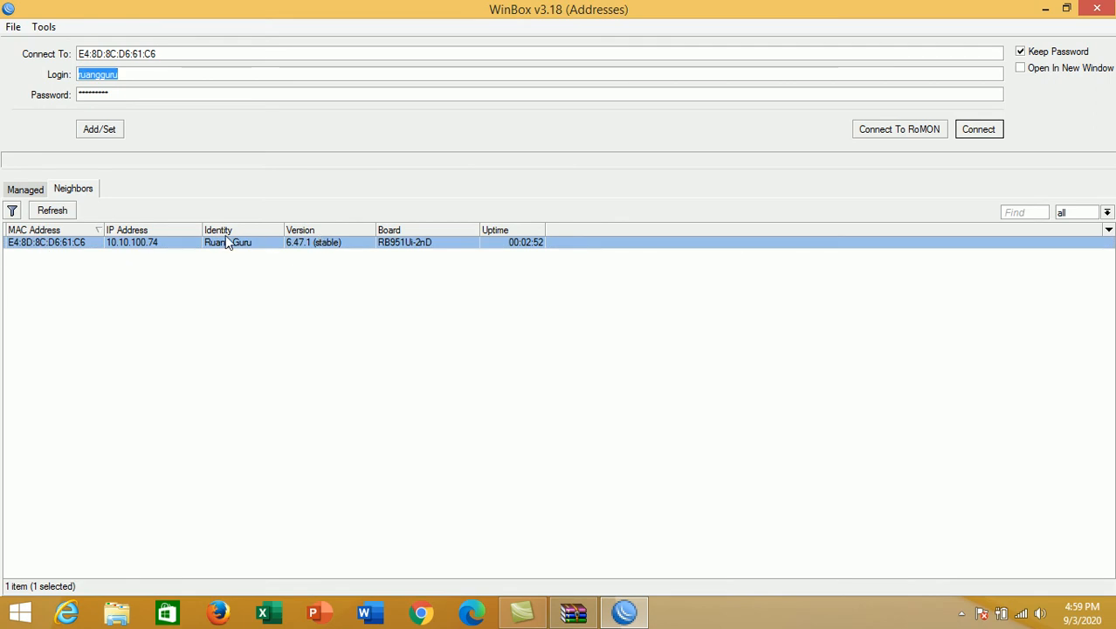
{"action": "left_click", "coordinate": [150, 246]}
{"action": "left_click", "coordinate": [969, 131]}
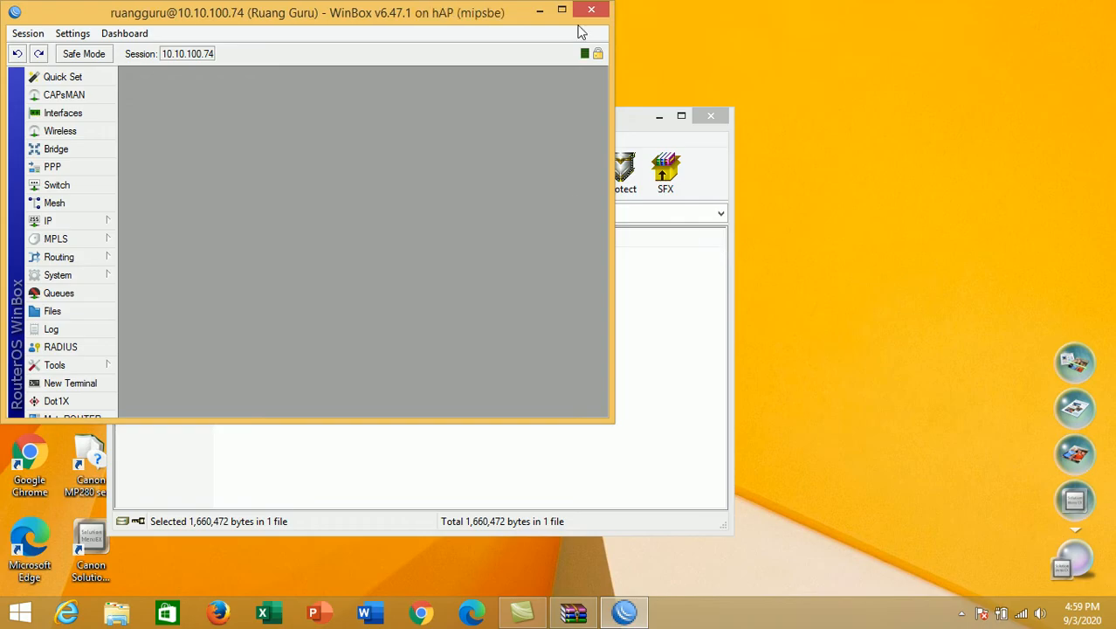
{"action": "left_click", "coordinate": [562, 11]}
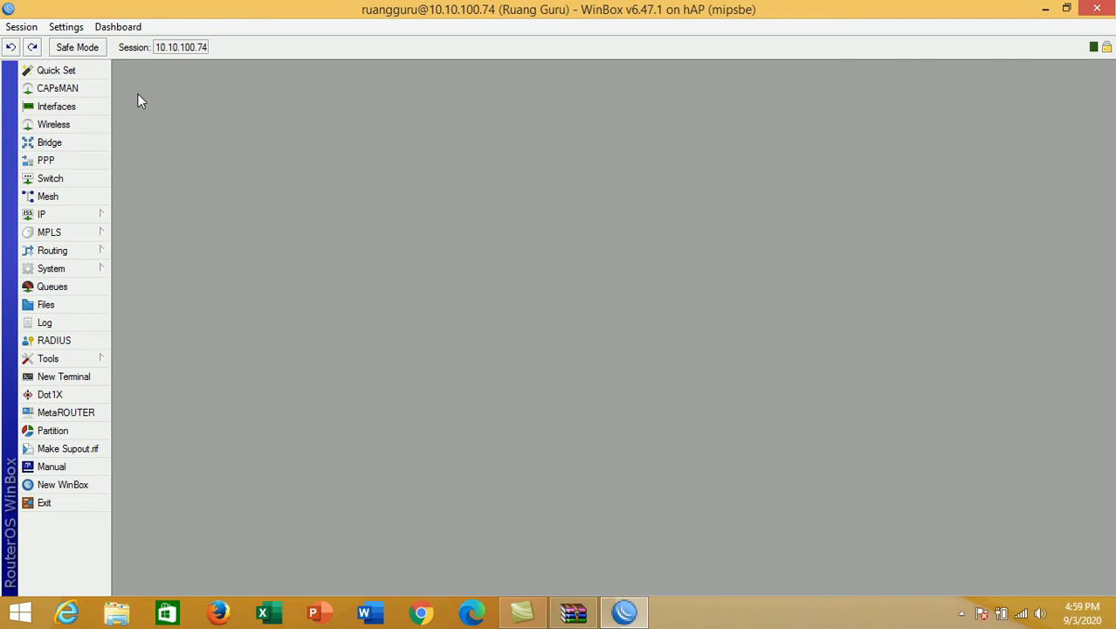
- Examine the router's interface list, going through the Ethernet ports and the wlan1 wireless interface, and close the list
{"action": "left_click", "coordinate": [70, 105]}
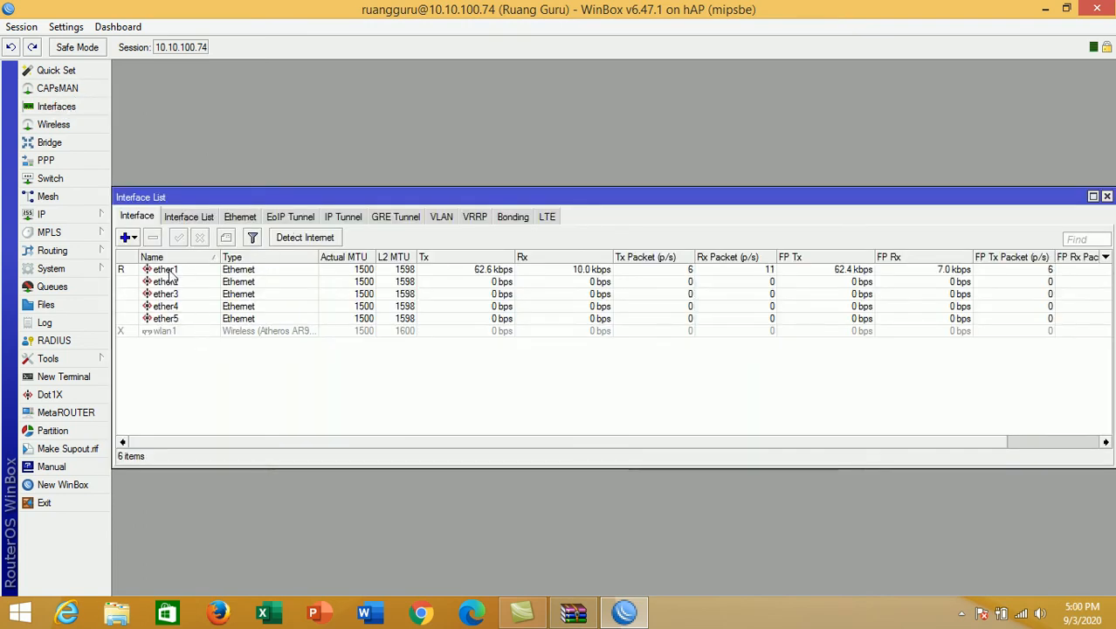
{"action": "left_click", "coordinate": [169, 333]}
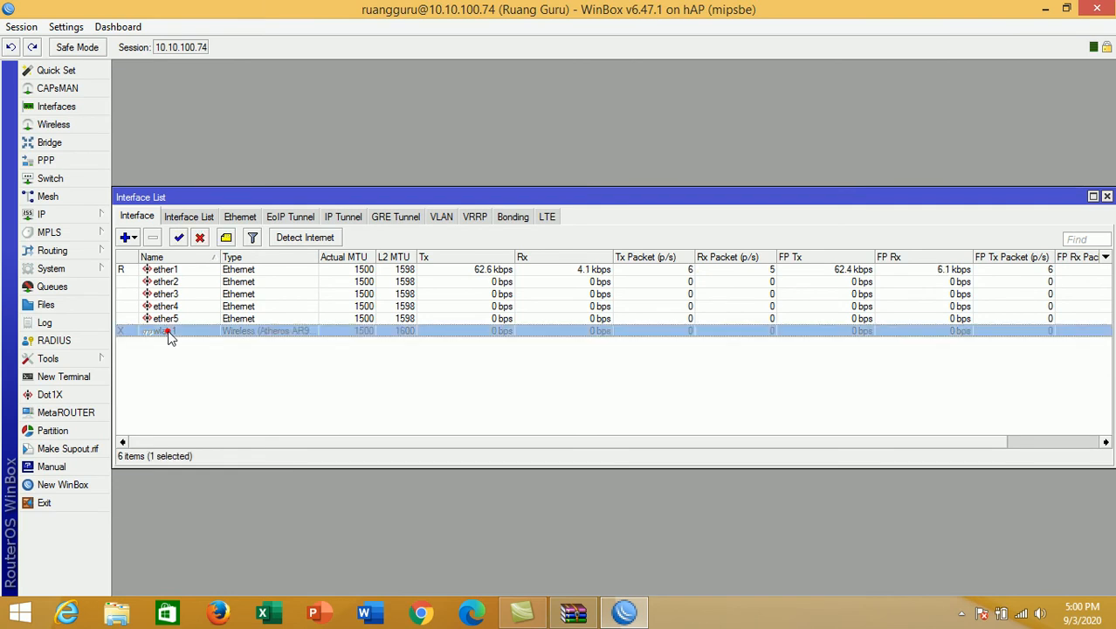
{"action": "left_click", "coordinate": [175, 271]}
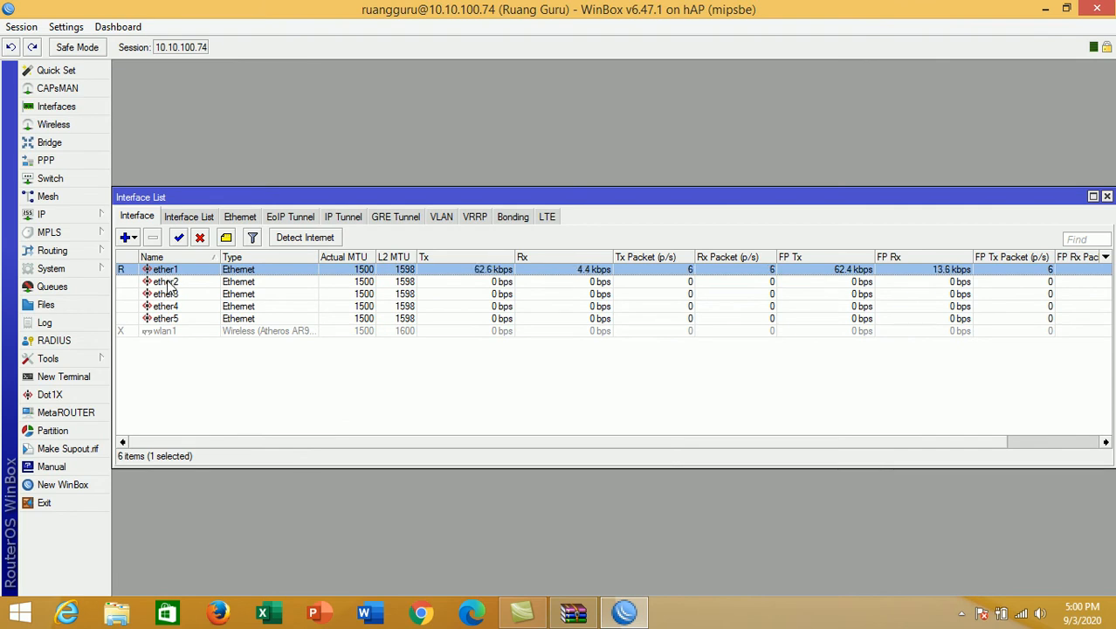
{"action": "left_click", "coordinate": [169, 282]}
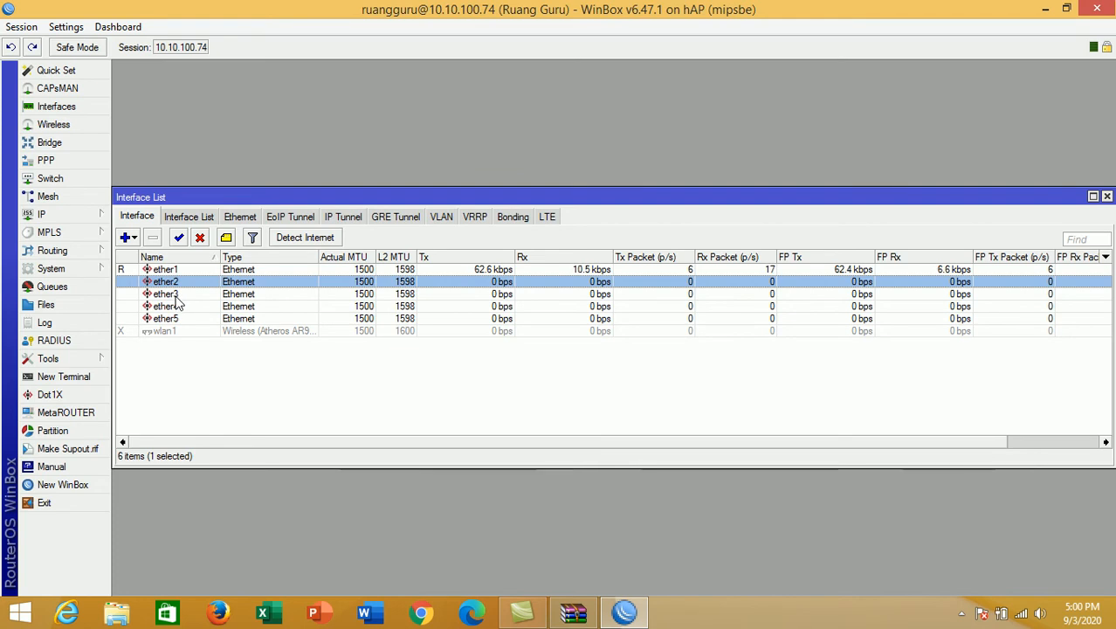
{"action": "left_click", "coordinate": [175, 296]}
{"action": "left_click", "coordinate": [171, 307]}
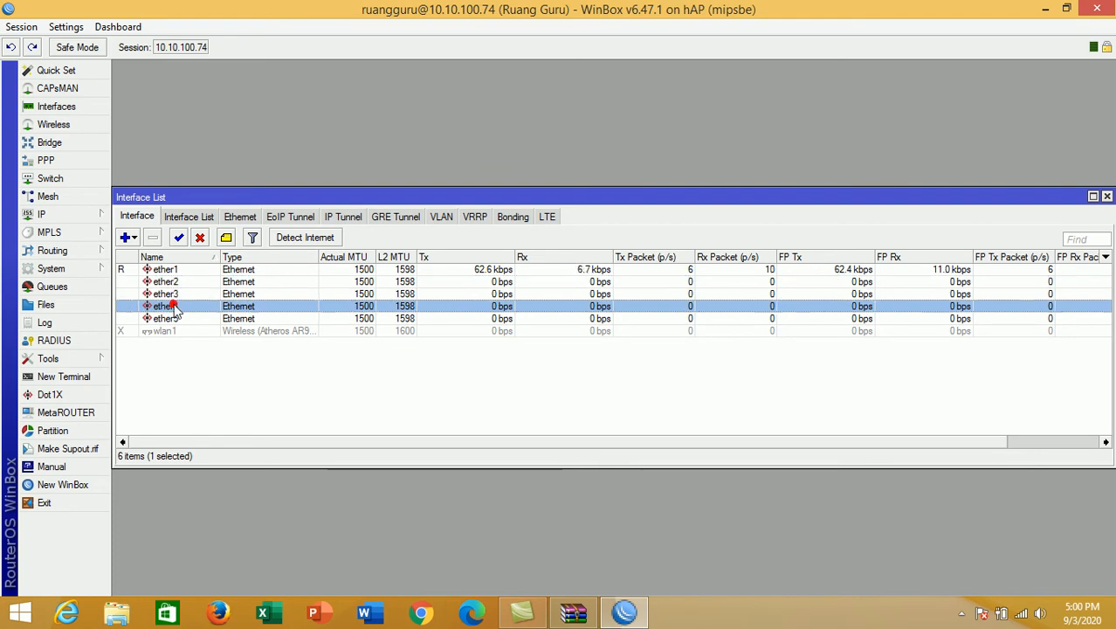
{"action": "left_click", "coordinate": [175, 319]}
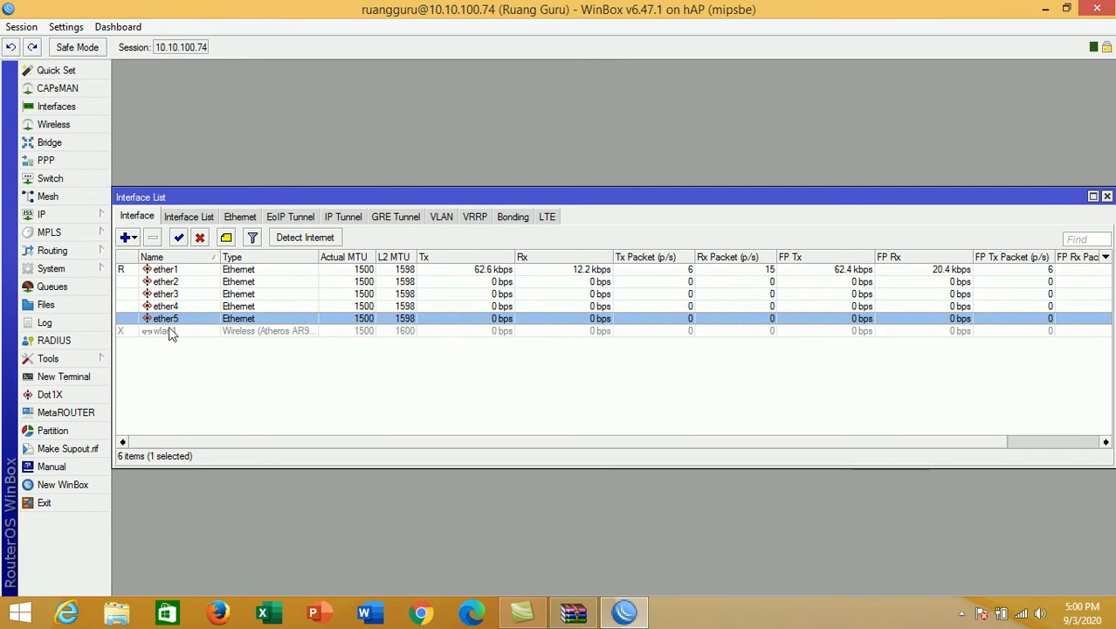
{"action": "left_click", "coordinate": [167, 335]}
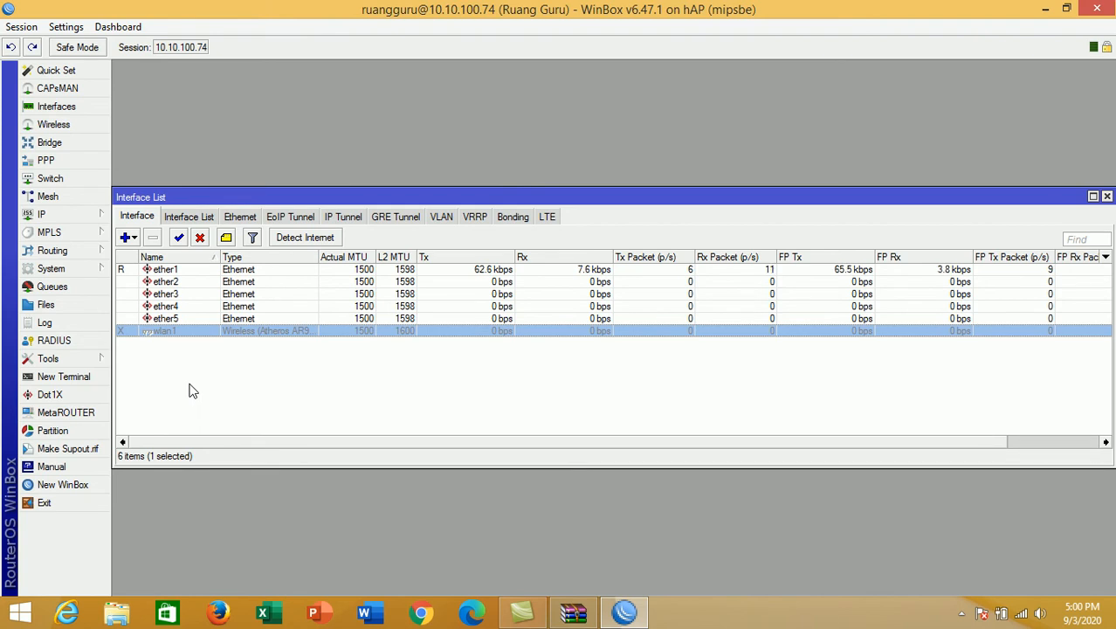
{"action": "left_click", "coordinate": [172, 319]}
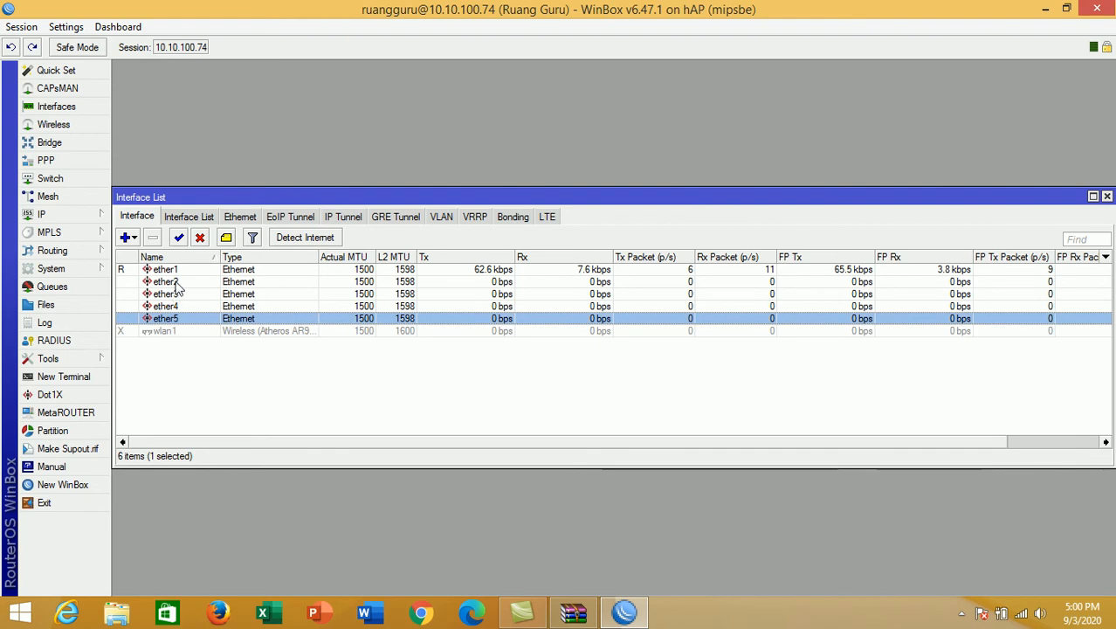
{"action": "left_click", "coordinate": [173, 282]}
{"action": "left_click", "coordinate": [170, 319]}
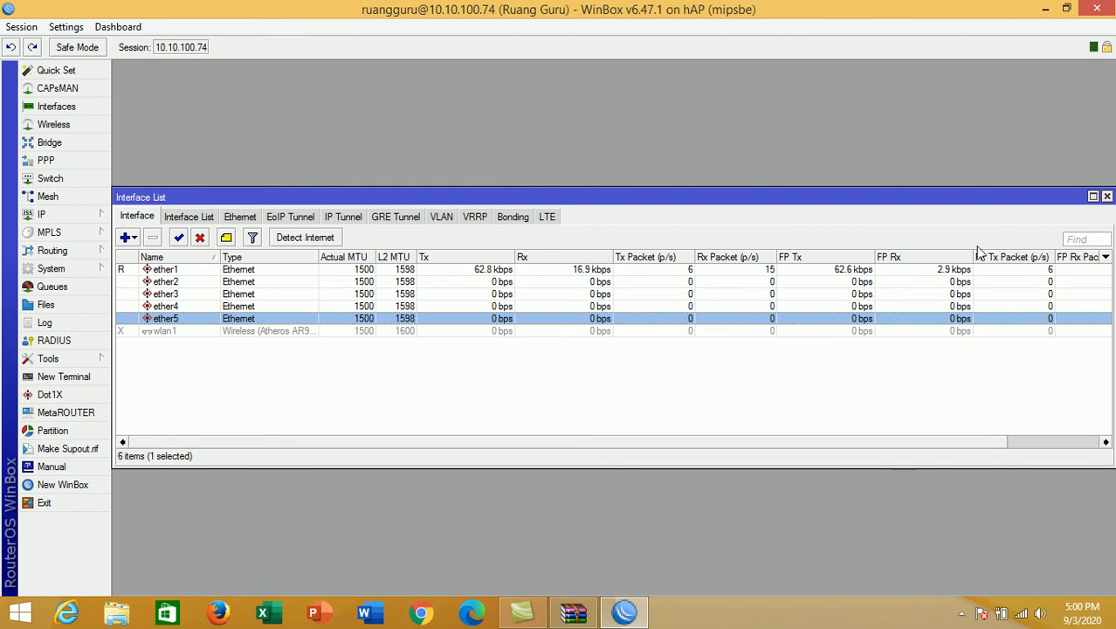
{"action": "left_click", "coordinate": [1106, 197]}
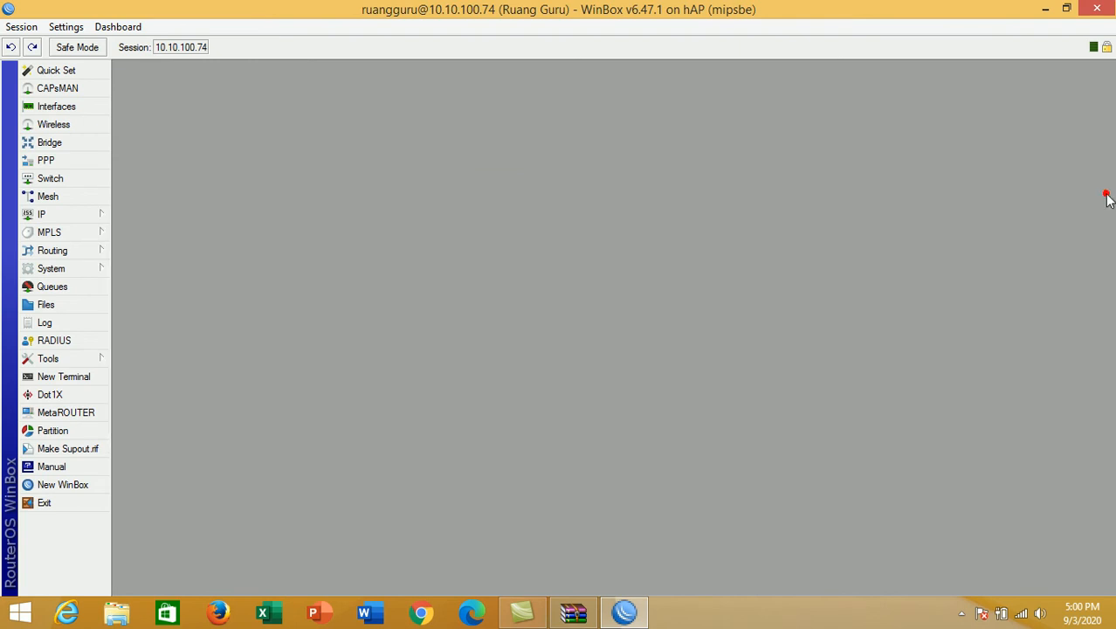
- Rename the ether1 interface to Internet in the interface list
{"action": "left_click", "coordinate": [42, 215]}
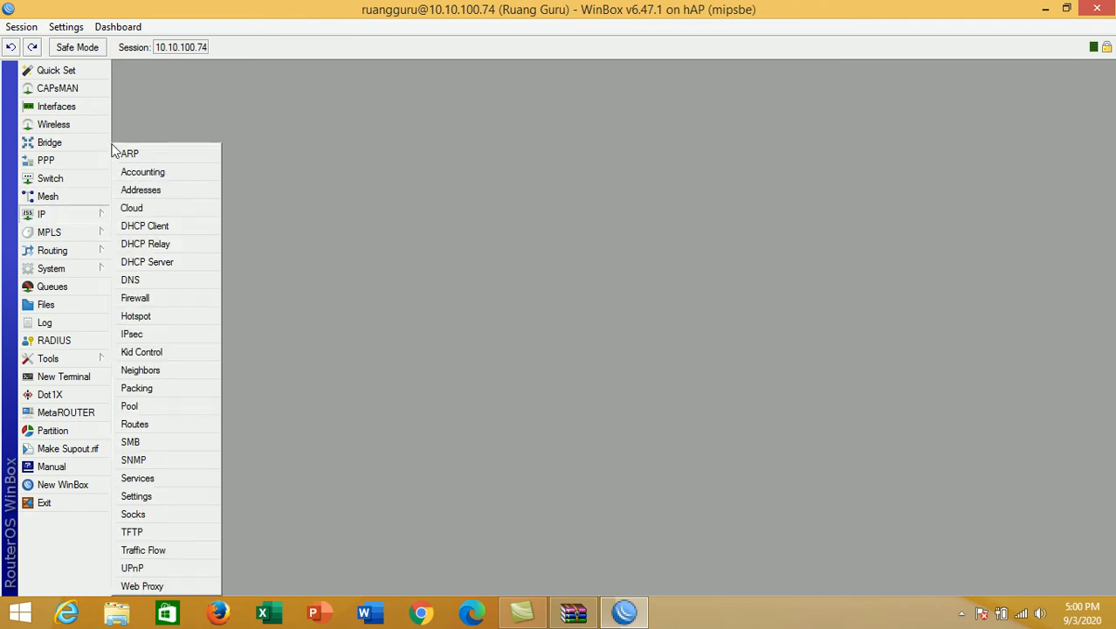
{"action": "left_click", "coordinate": [73, 109]}
{"action": "left_click", "coordinate": [73, 109]}
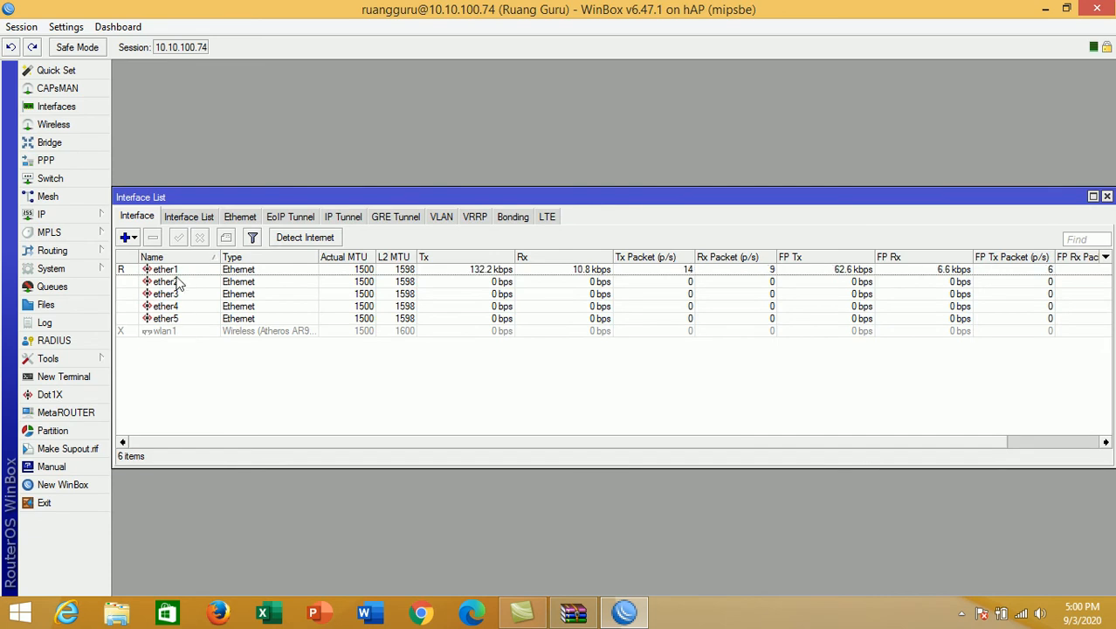
{"action": "left_click", "coordinate": [250, 270]}
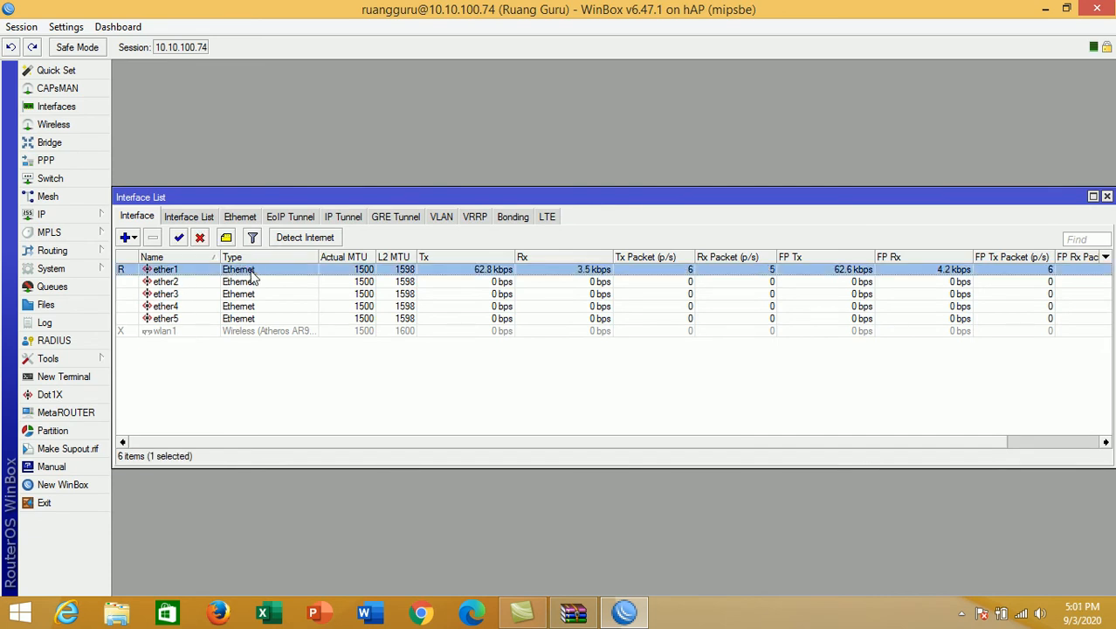
{"action": "double_click", "coordinate": [251, 273]}
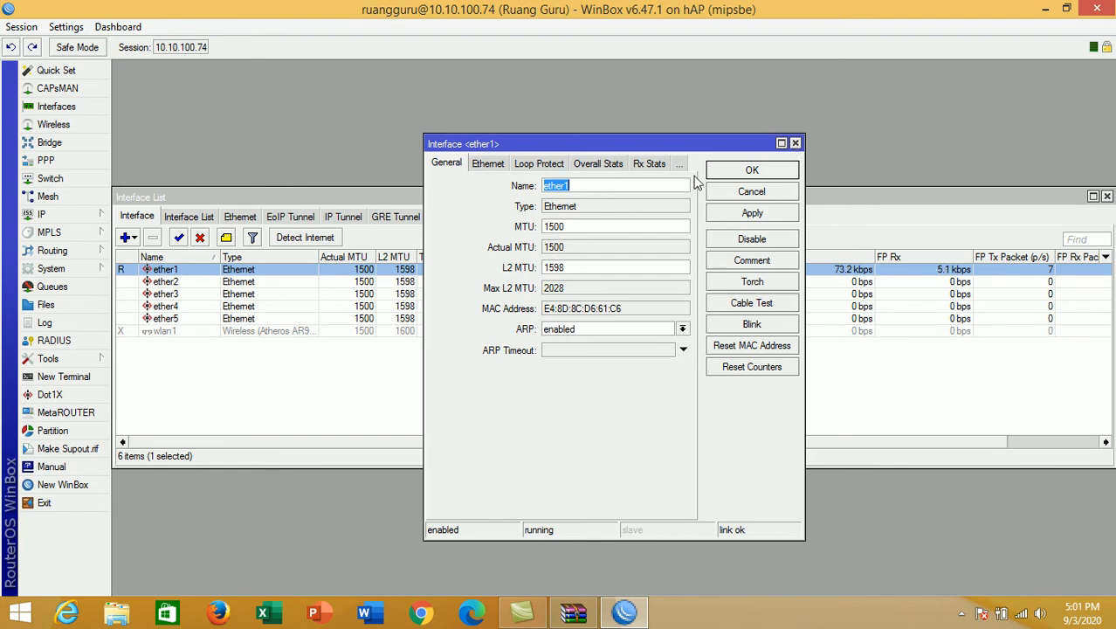
{"action": "type", "text": "Internet"}
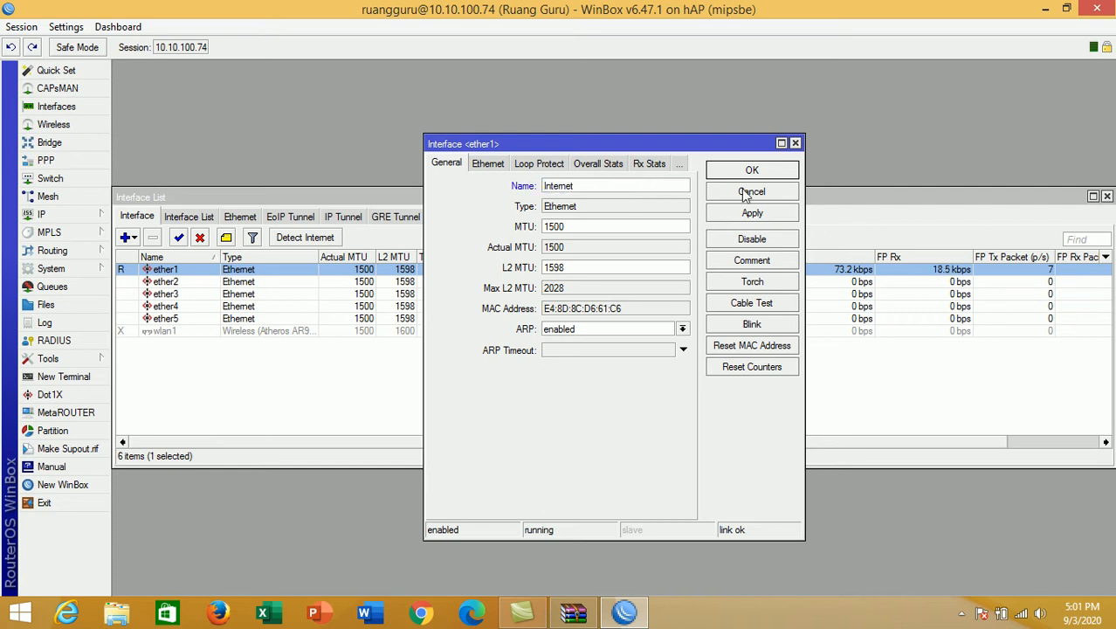
{"action": "left_click", "coordinate": [752, 171]}
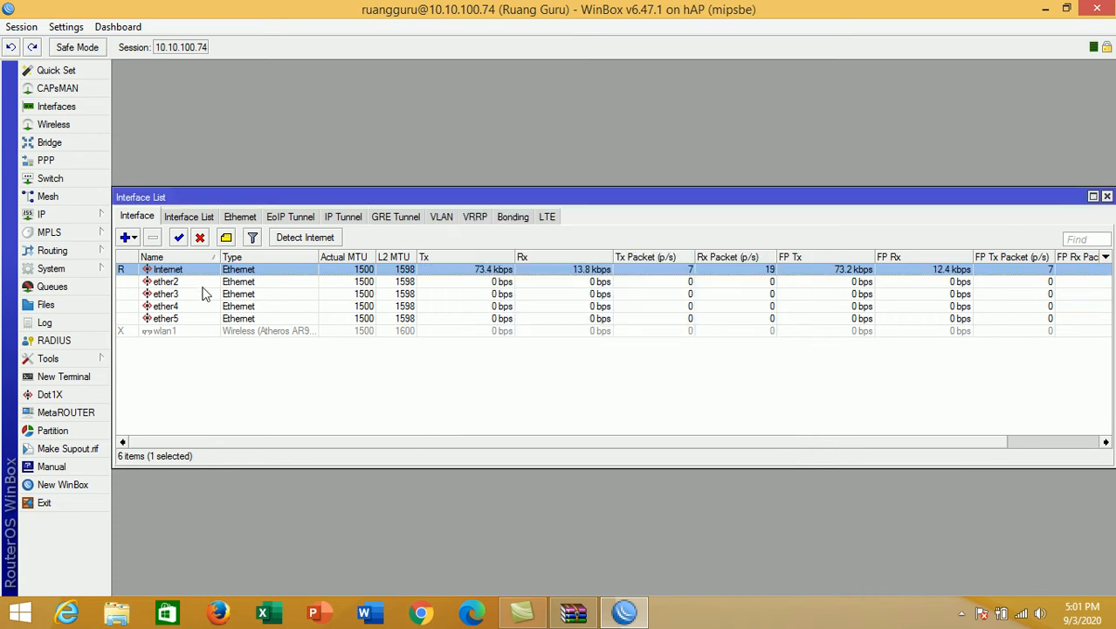
- Rename the ether2 interface to "Lap 1 TKJ"
{"action": "left_click", "coordinate": [168, 281]}
{"action": "right_click", "coordinate": [167, 284]}
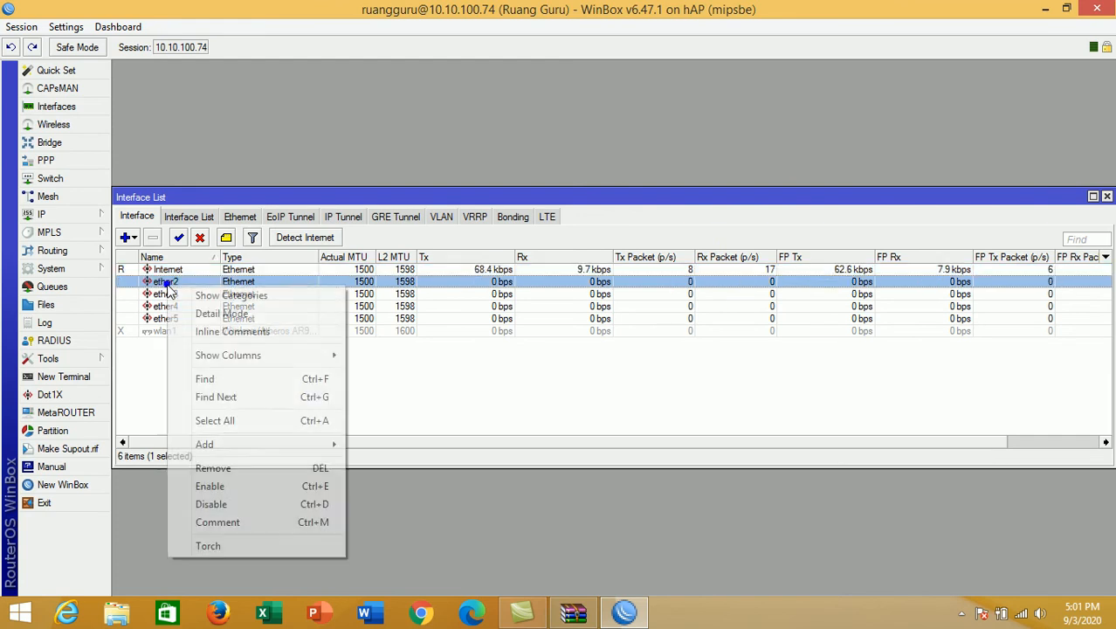
{"action": "left_click", "coordinate": [166, 282]}
{"action": "double_click", "coordinate": [166, 281]}
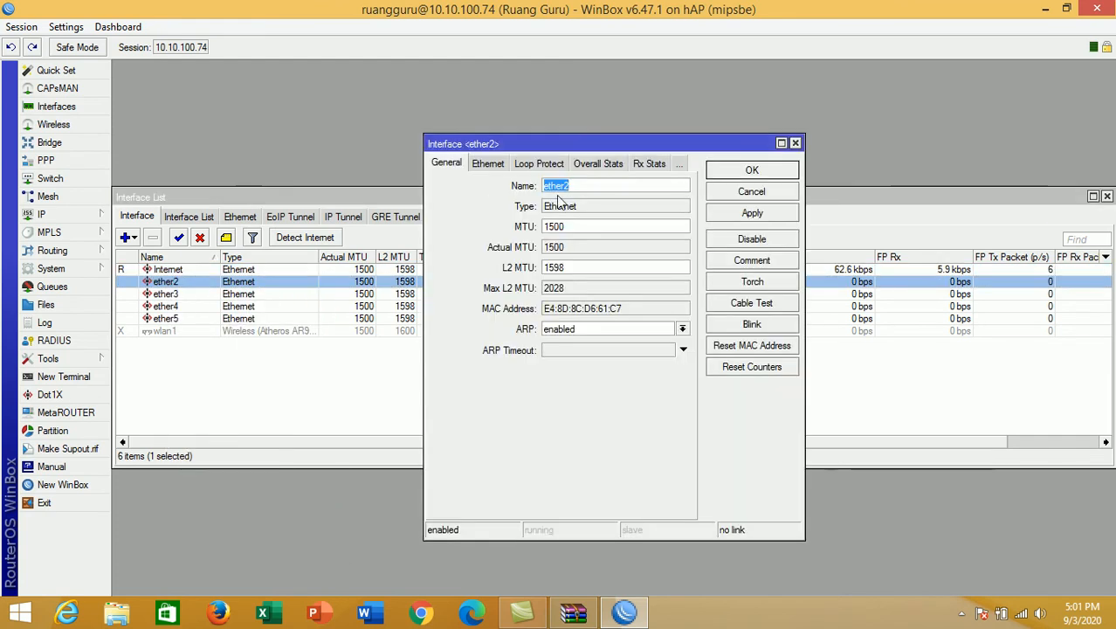
{"action": "type", "text": "LAN"}
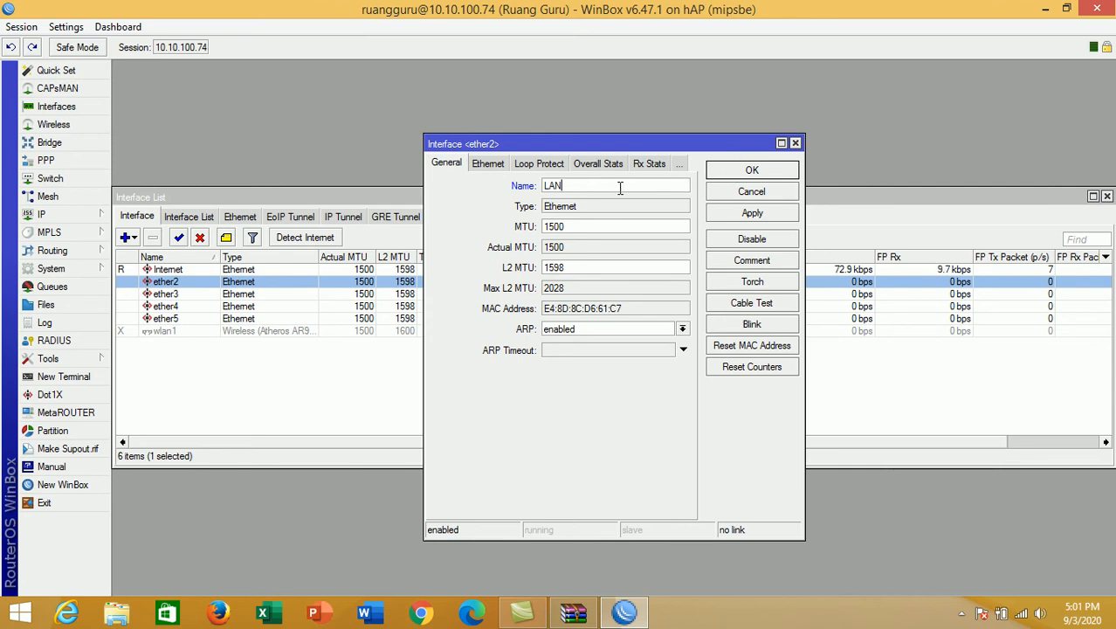
{"action": "key", "text": "BackSpace"}
{"action": "key", "text": "BackSpace"}
{"action": "type", "text": "ap 1 T"}
{"action": "left_click", "coordinate": [740, 175]}
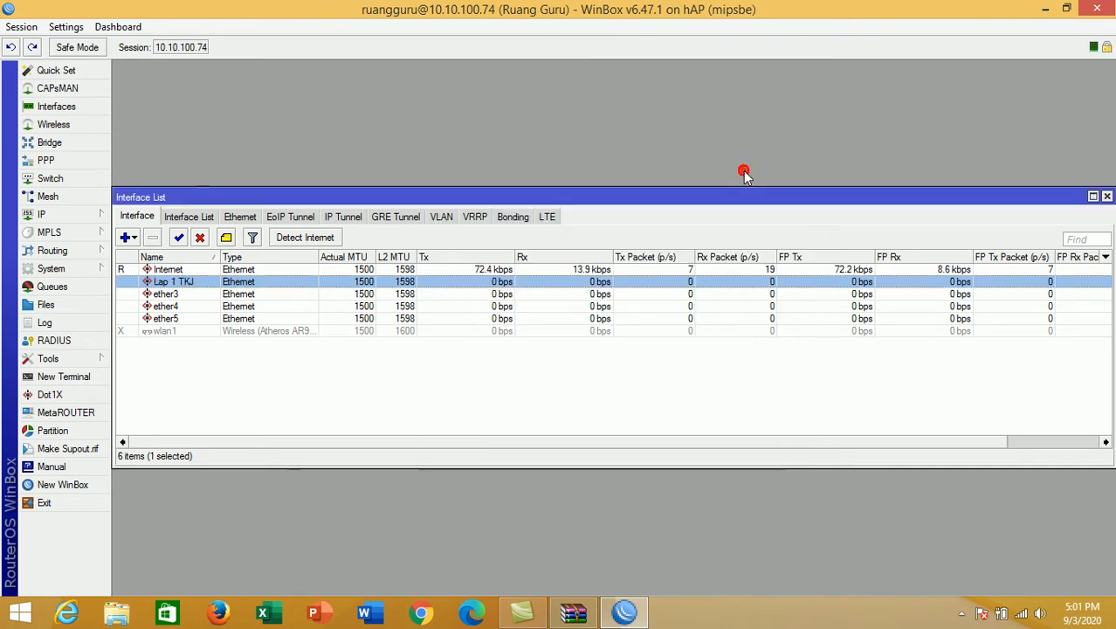
- Rename the ether3 interface to "Lap 2 TKJ"
{"action": "double_click", "coordinate": [166, 294]}
{"action": "type", "text": "Lap 2 TKJ"}
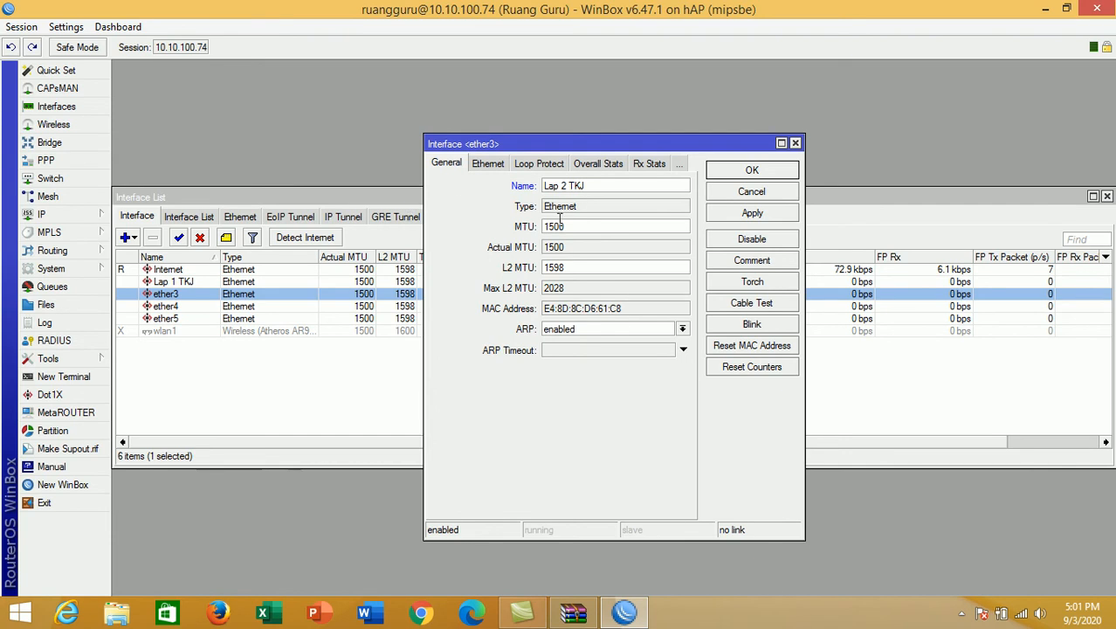
{"action": "left_click", "coordinate": [750, 171]}
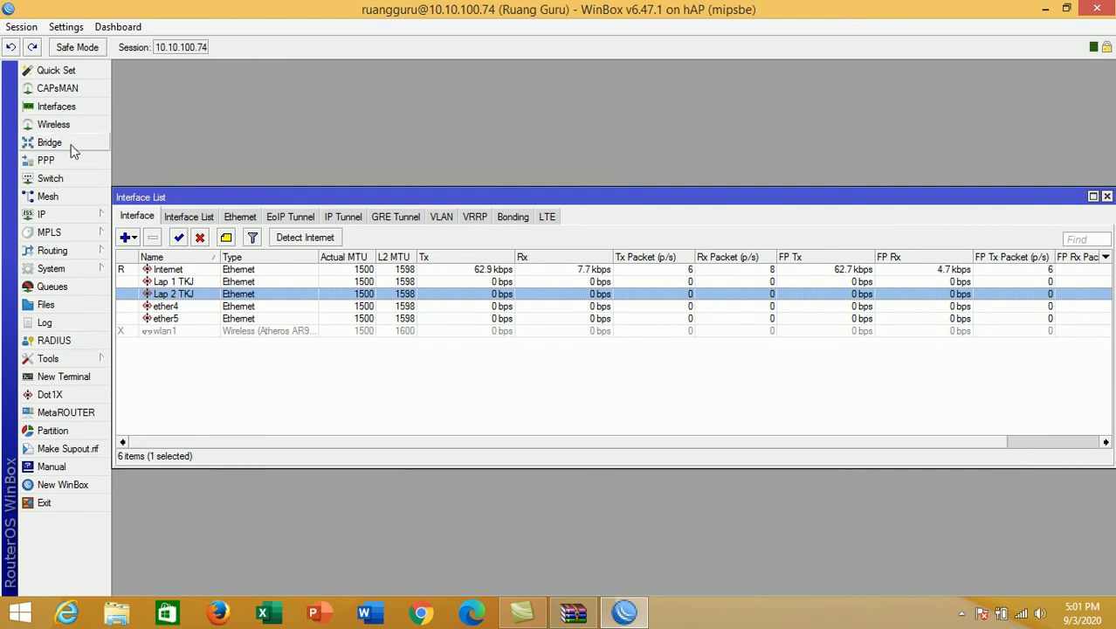
- Open the router's IP address list and select the address entry assigned to the Internet interface
{"action": "left_click", "coordinate": [66, 209]}
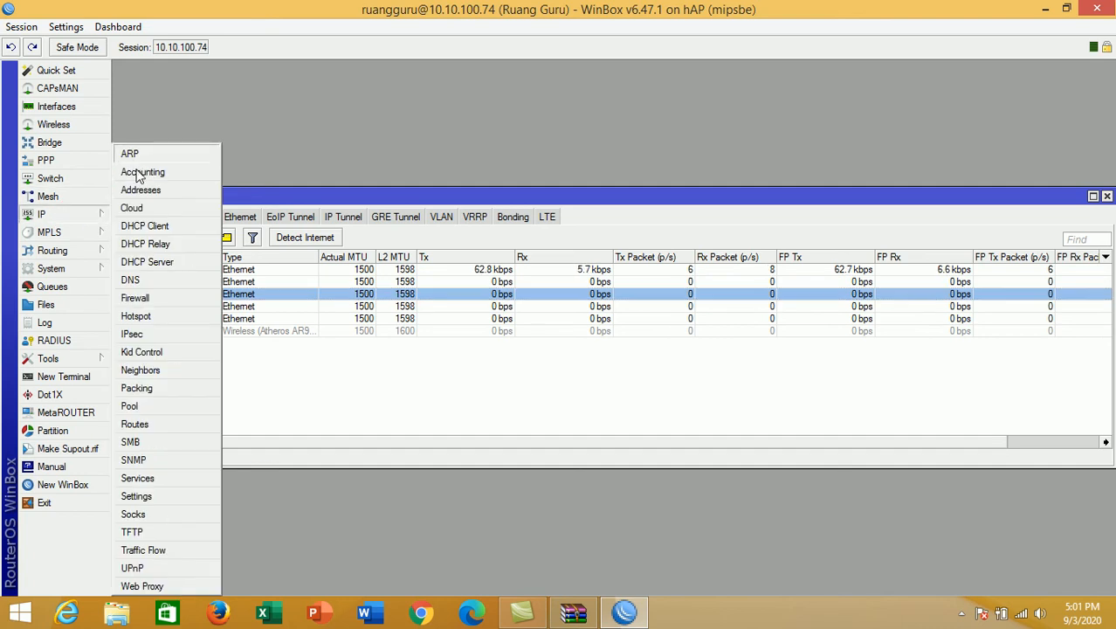
{"action": "left_click", "coordinate": [141, 190]}
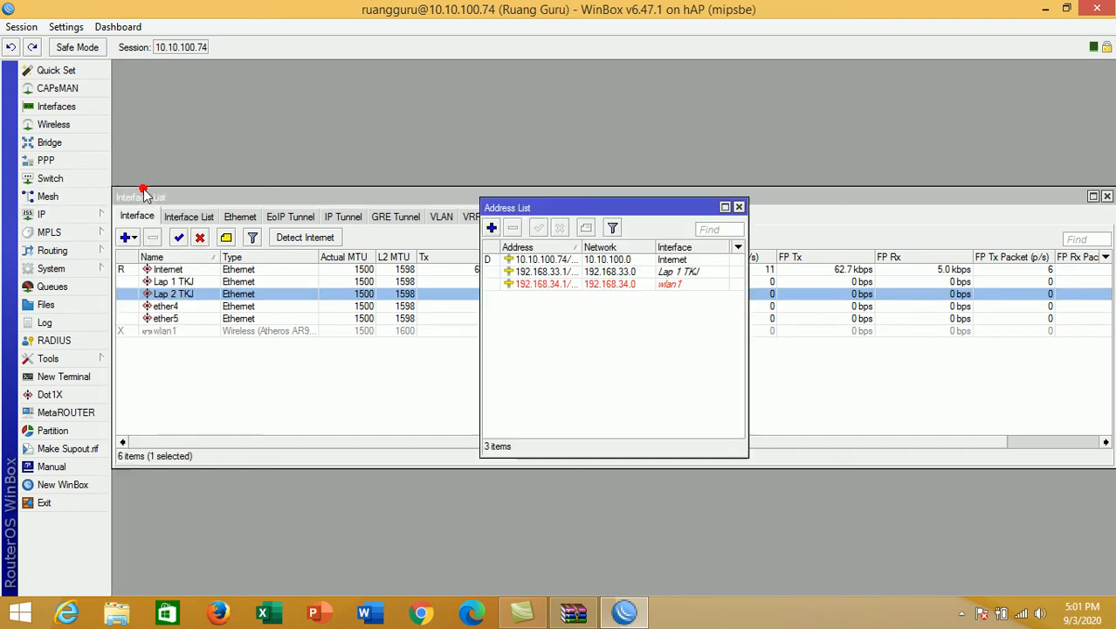
{"action": "left_click", "coordinate": [569, 260]}
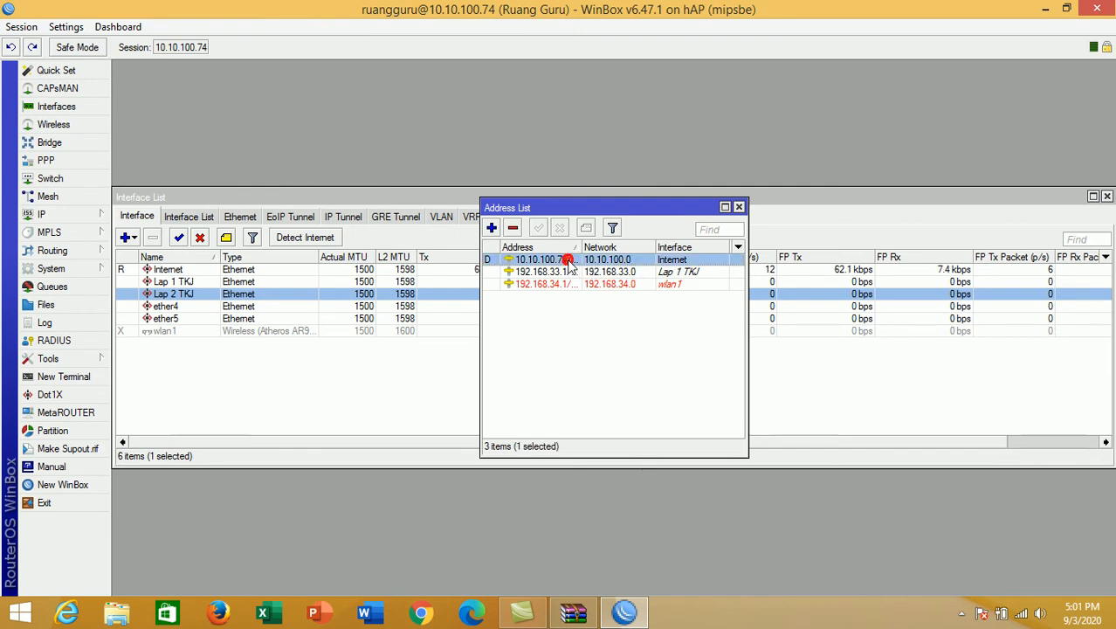
- Close the address list and check the Internet interface's entry in the DHCP client list
{"action": "left_click", "coordinate": [739, 208]}
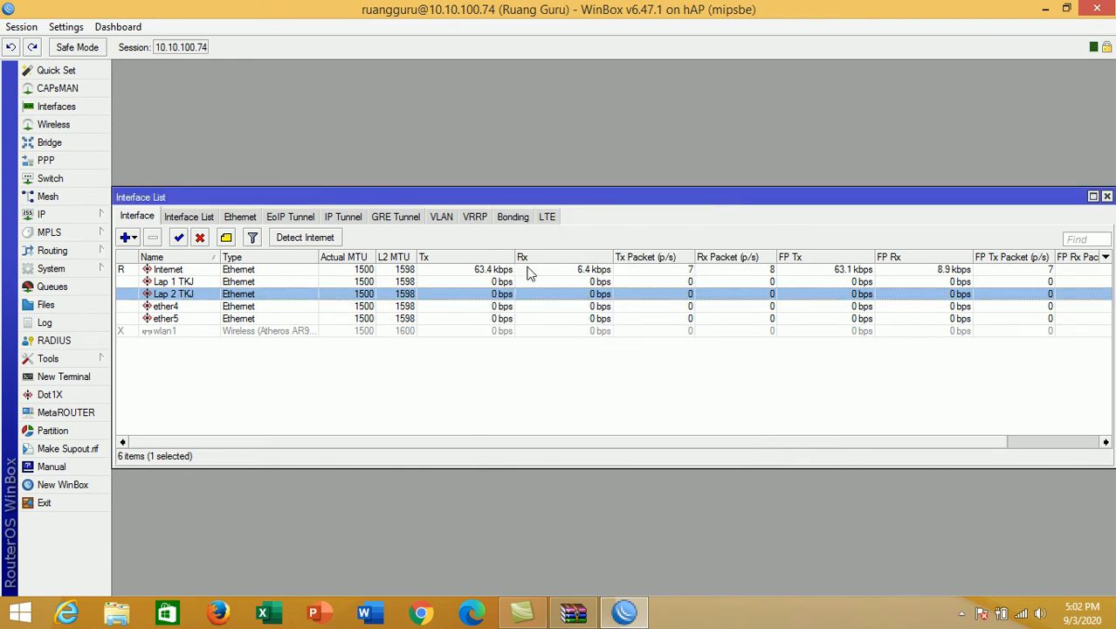
{"action": "left_click", "coordinate": [83, 213]}
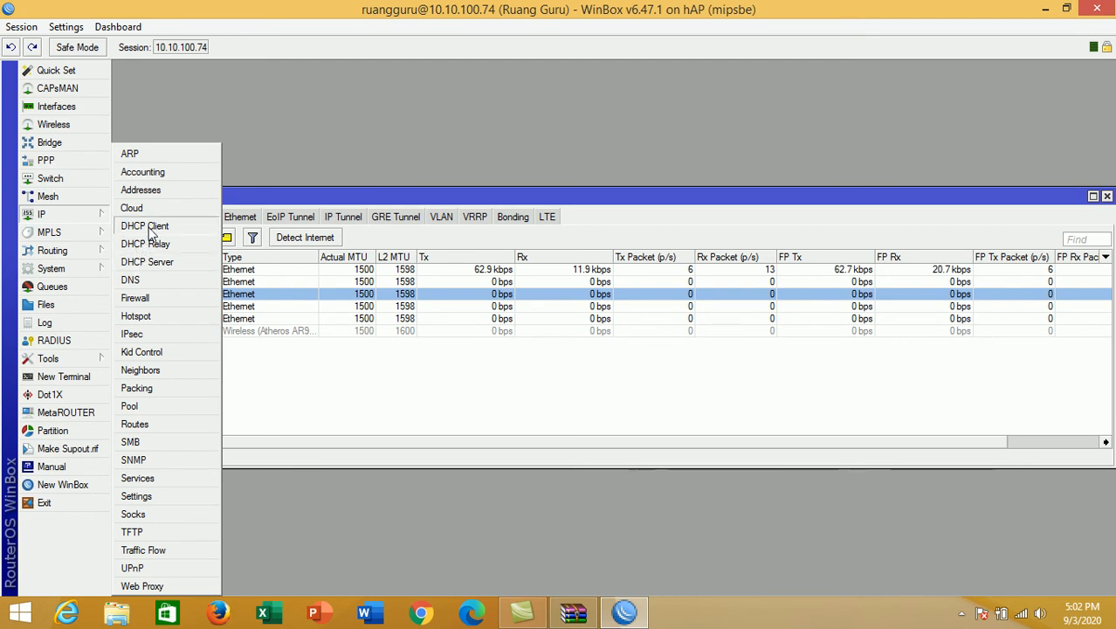
{"action": "left_click", "coordinate": [146, 227]}
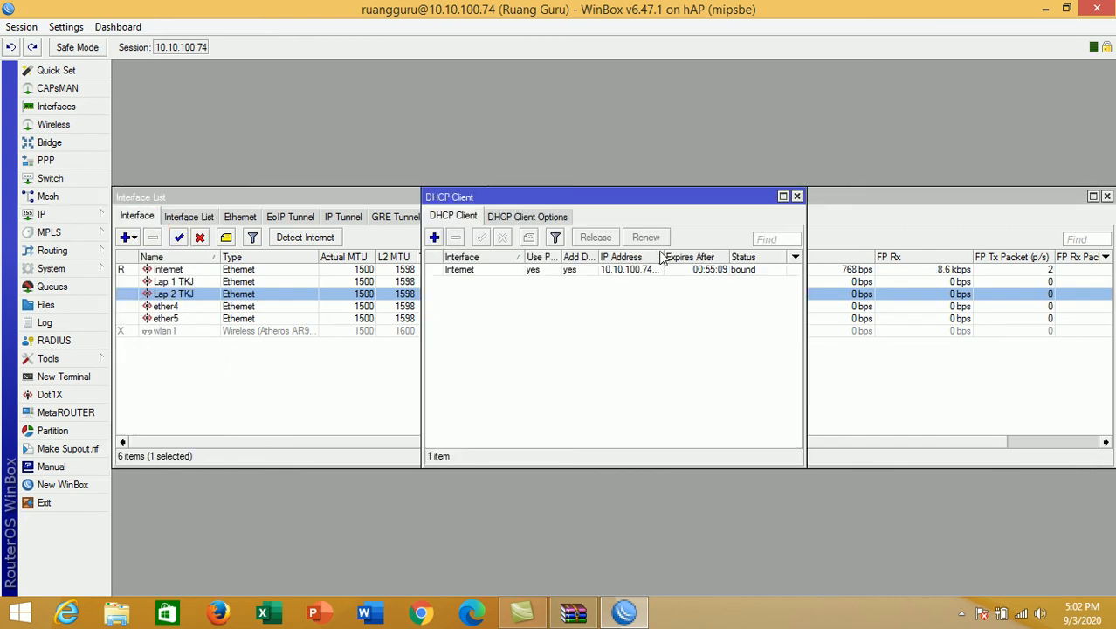
{"action": "left_click", "coordinate": [488, 269]}
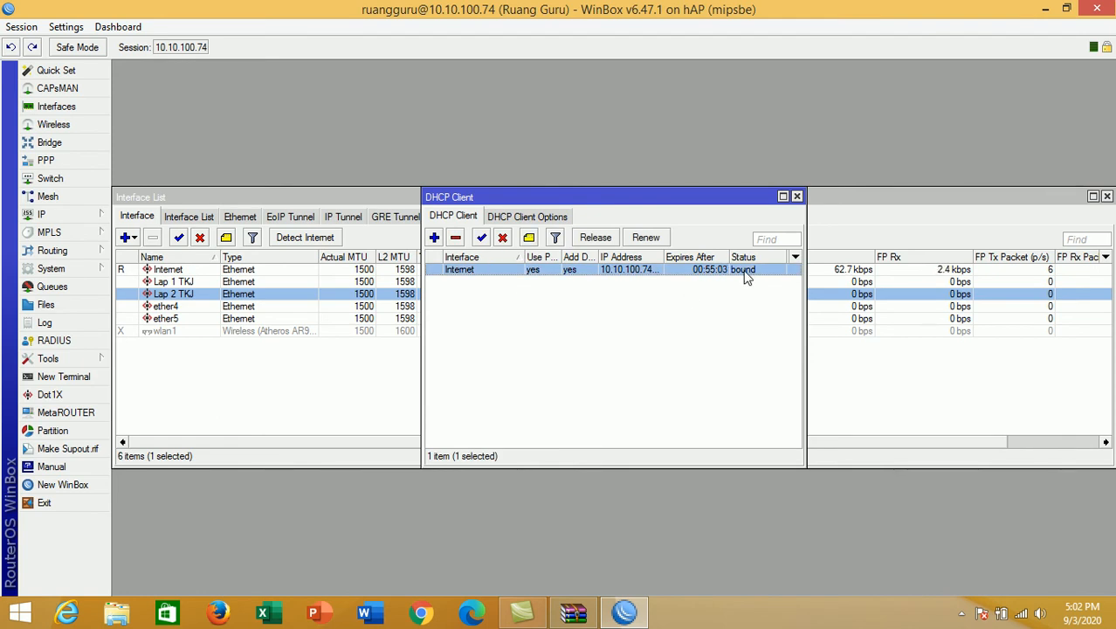
{"action": "left_click", "coordinate": [796, 197]}
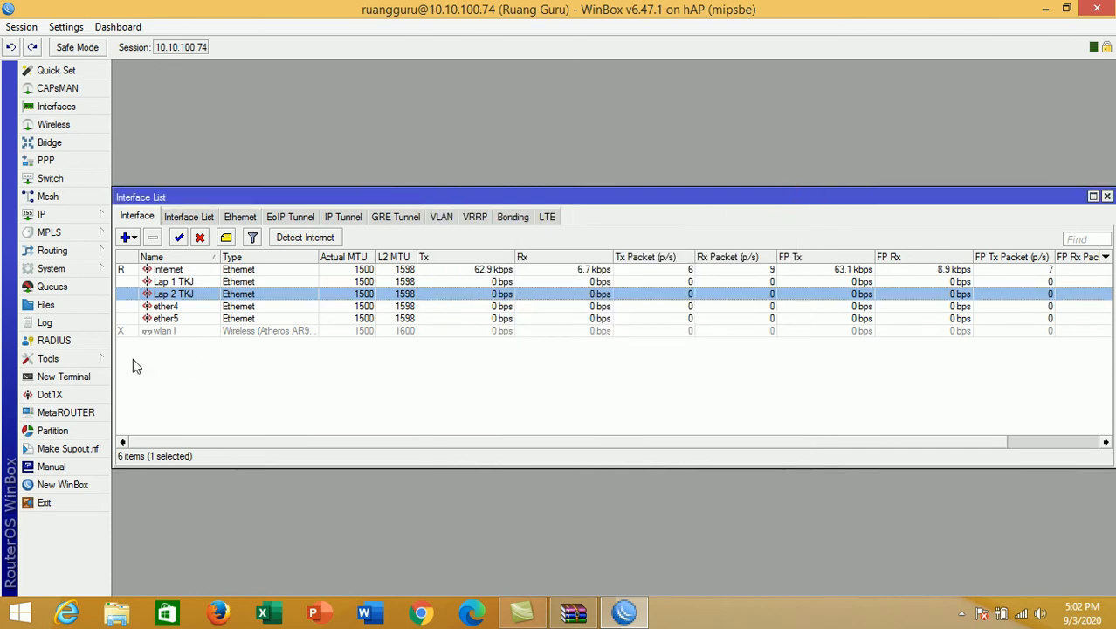
- Test the router's internet connection by running "ping google.com" in a new terminal, and close the terminal
{"action": "left_click", "coordinate": [87, 381]}
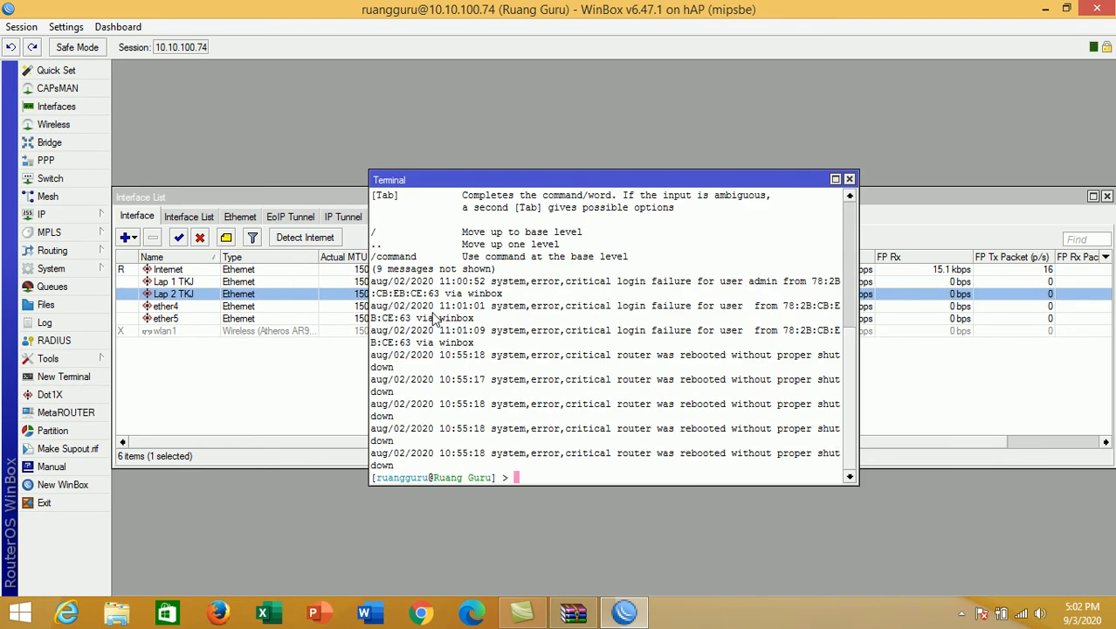
{"action": "type", "text": "ping google.com"}
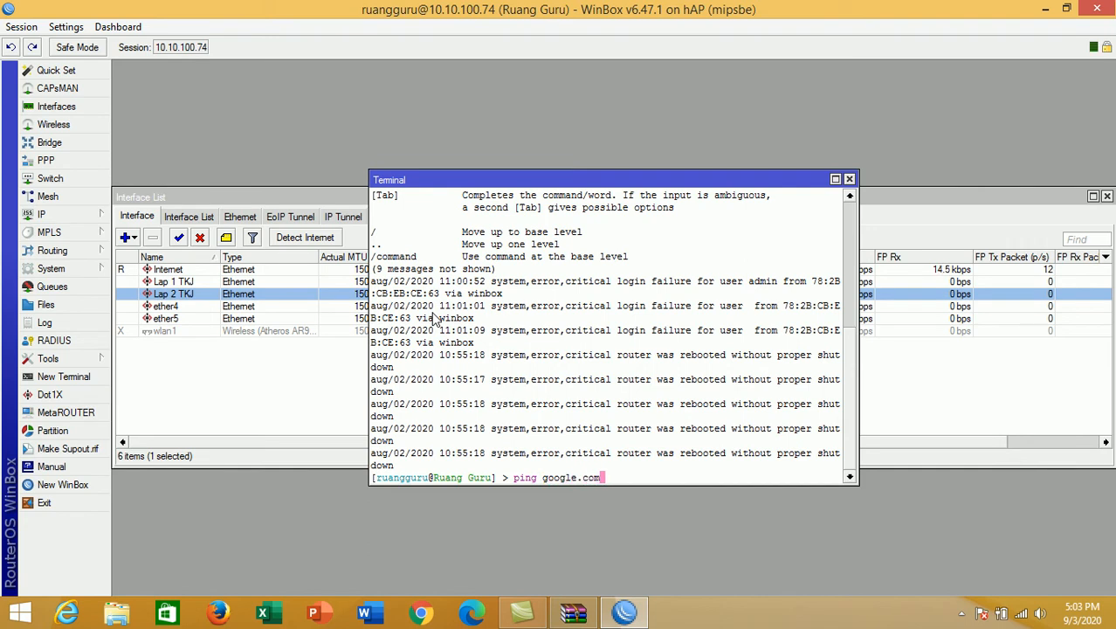
{"action": "key", "text": "Return"}
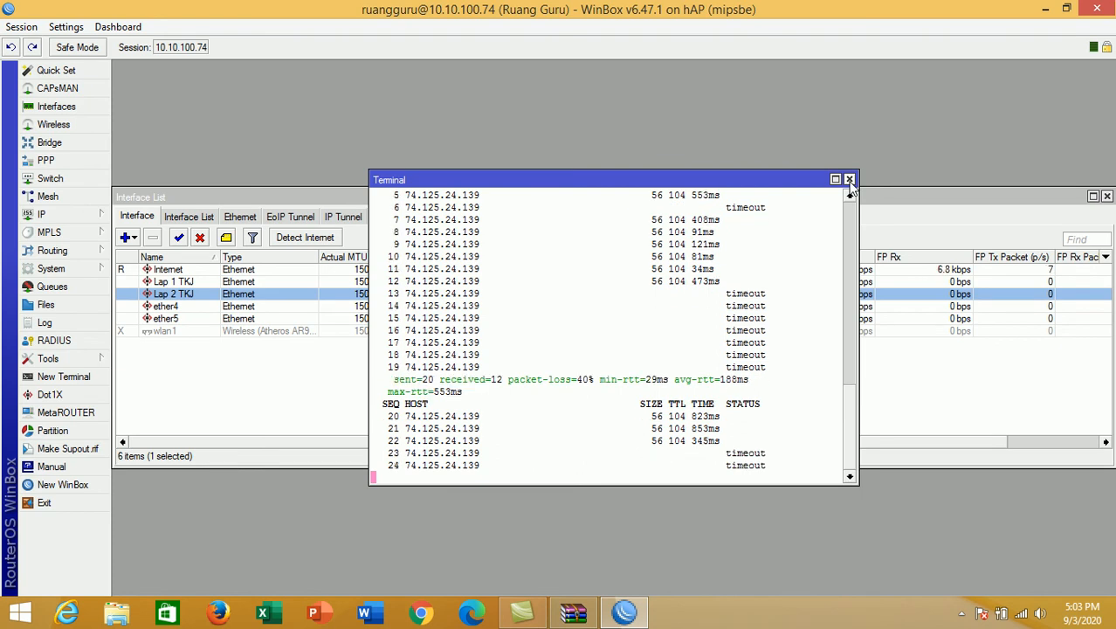
{"action": "left_click", "coordinate": [848, 180]}
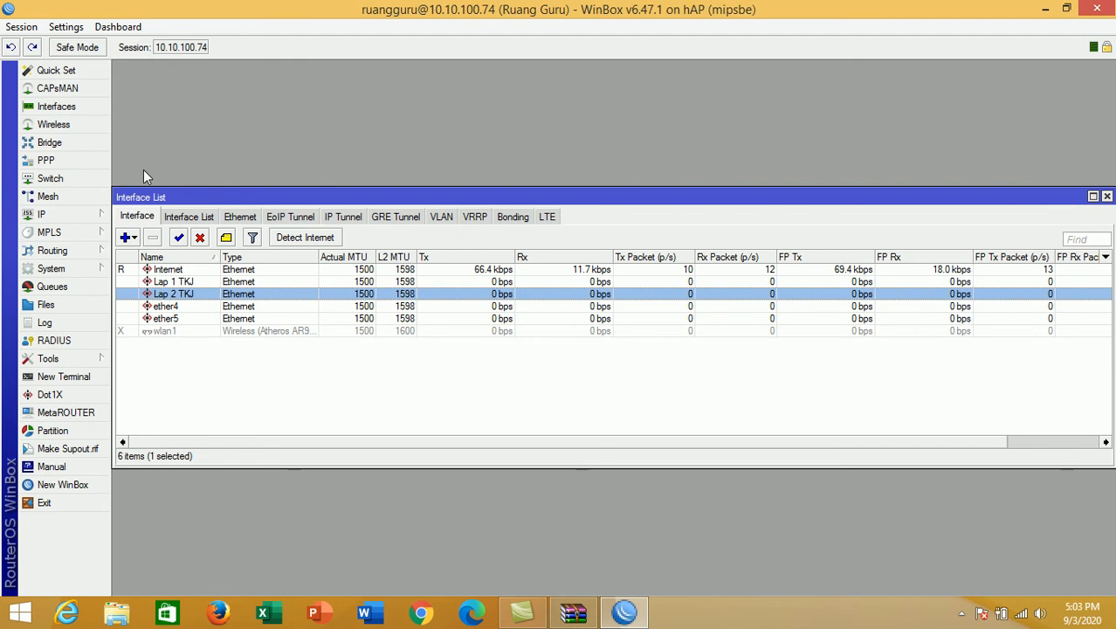
- Review the Lap 1 TKJ entry in the IP address list, widening the Address column to show full addresses
{"action": "left_click", "coordinate": [53, 218]}
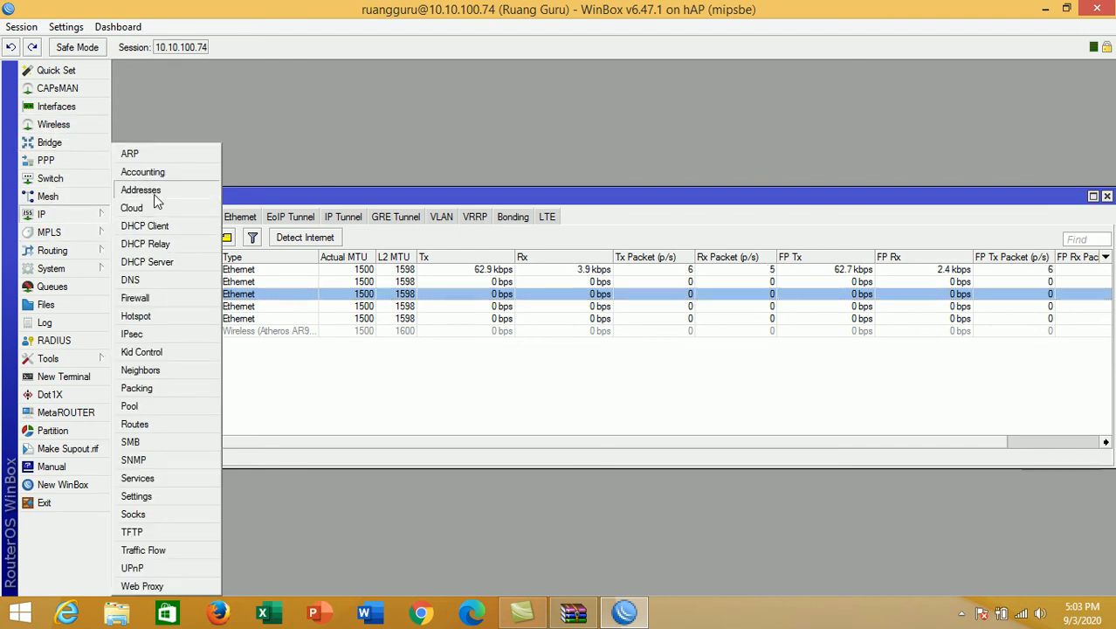
{"action": "left_click", "coordinate": [154, 191]}
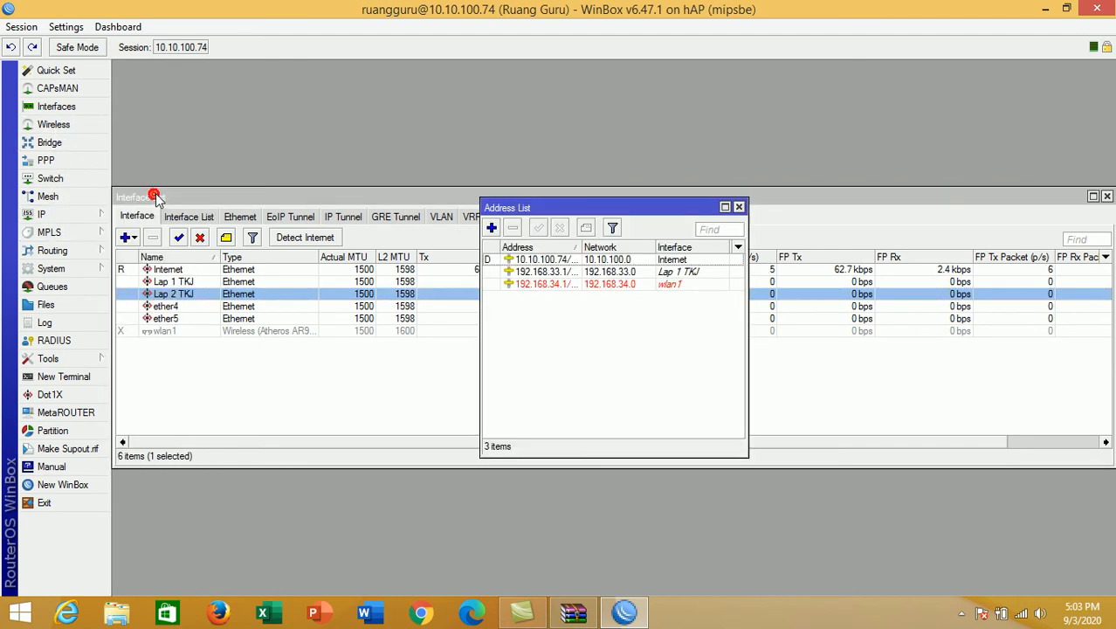
{"action": "left_click", "coordinate": [609, 272]}
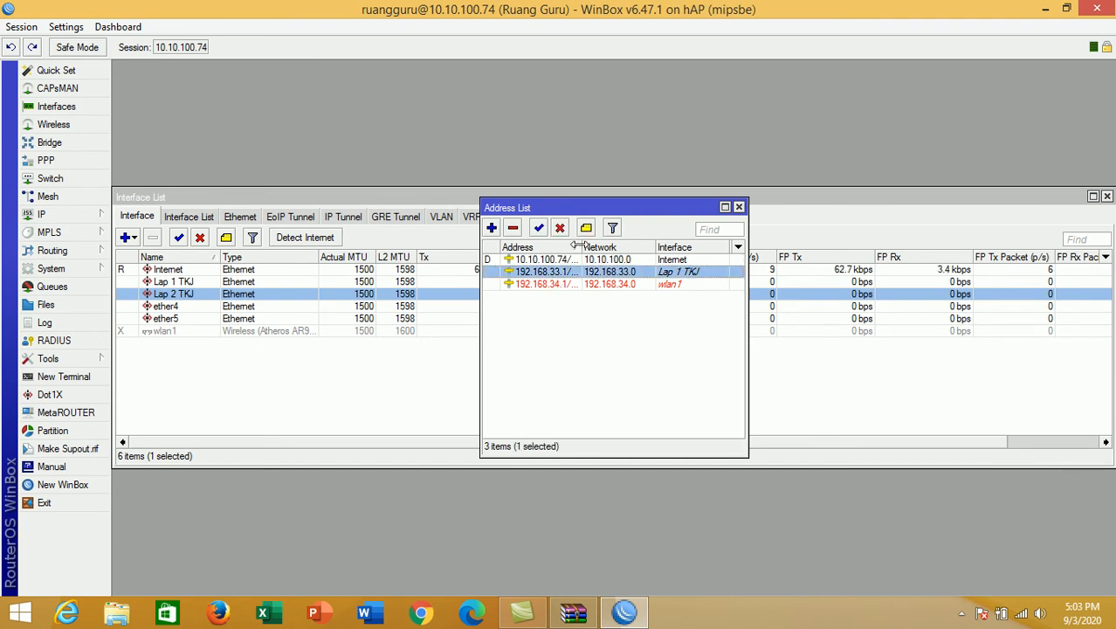
{"action": "left_click_drag", "start_coordinate": [578, 245], "coordinate": [597, 245]}
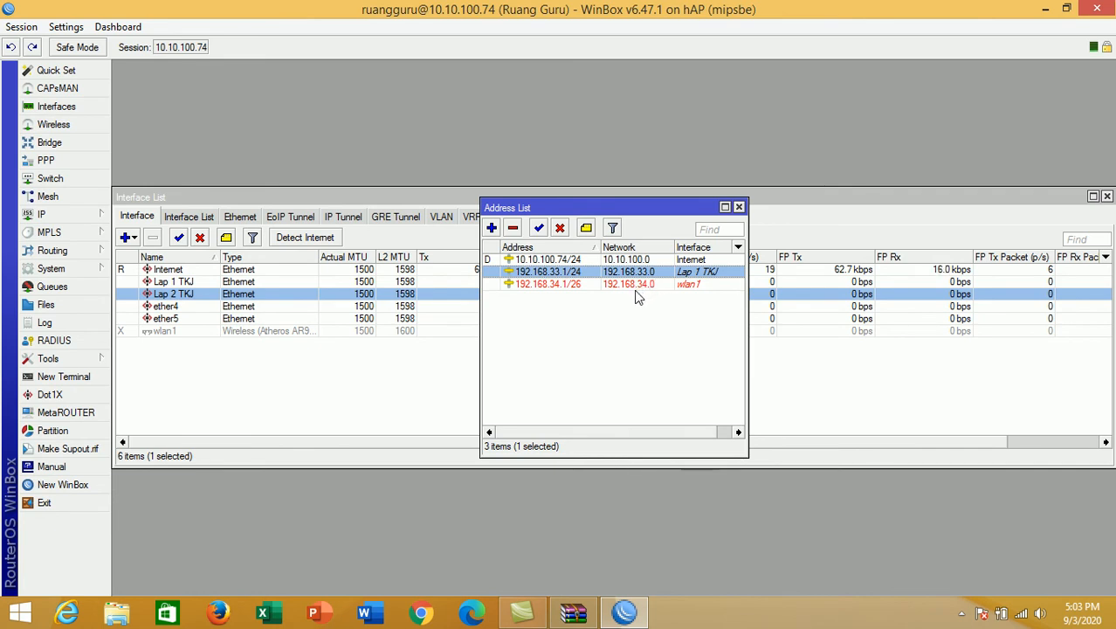
{"action": "double_click", "coordinate": [565, 273]}
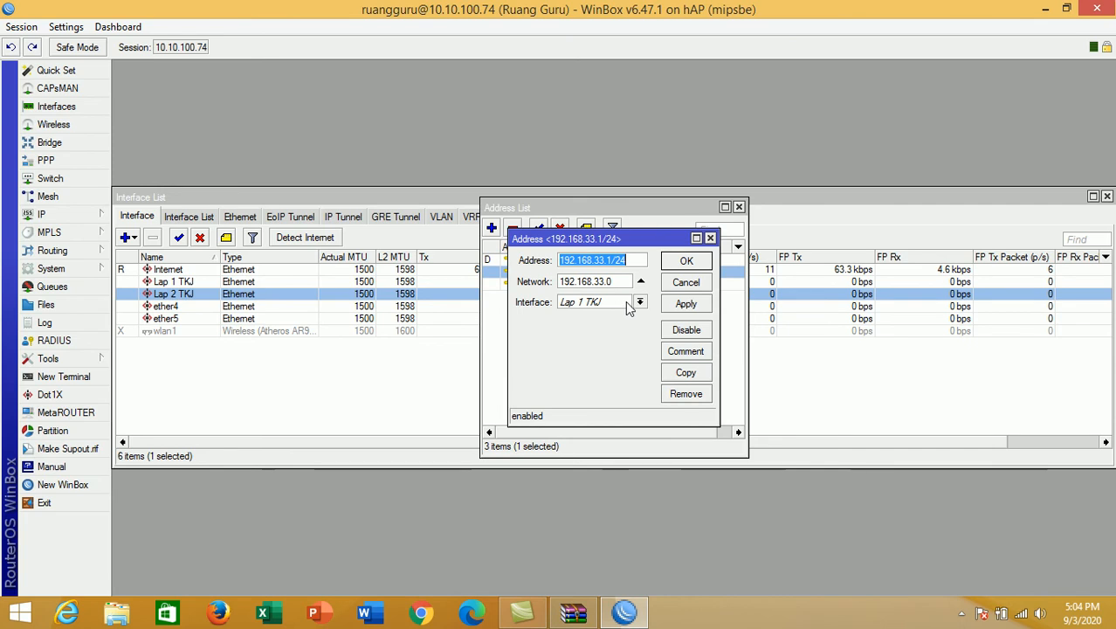
{"action": "left_click", "coordinate": [686, 261]}
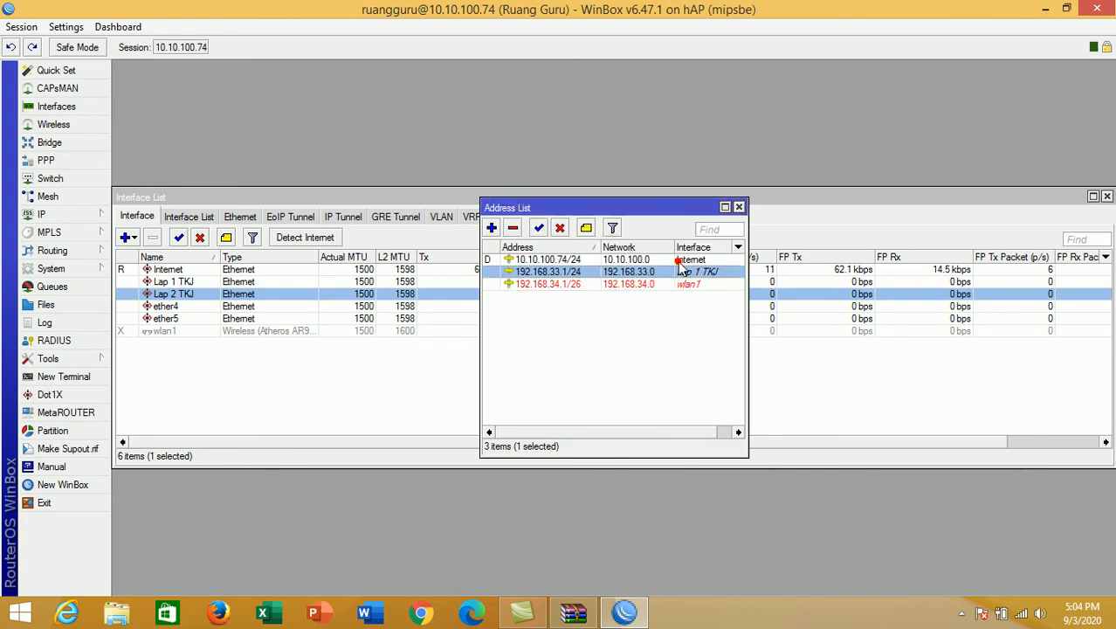
{"action": "left_click", "coordinate": [738, 207]}
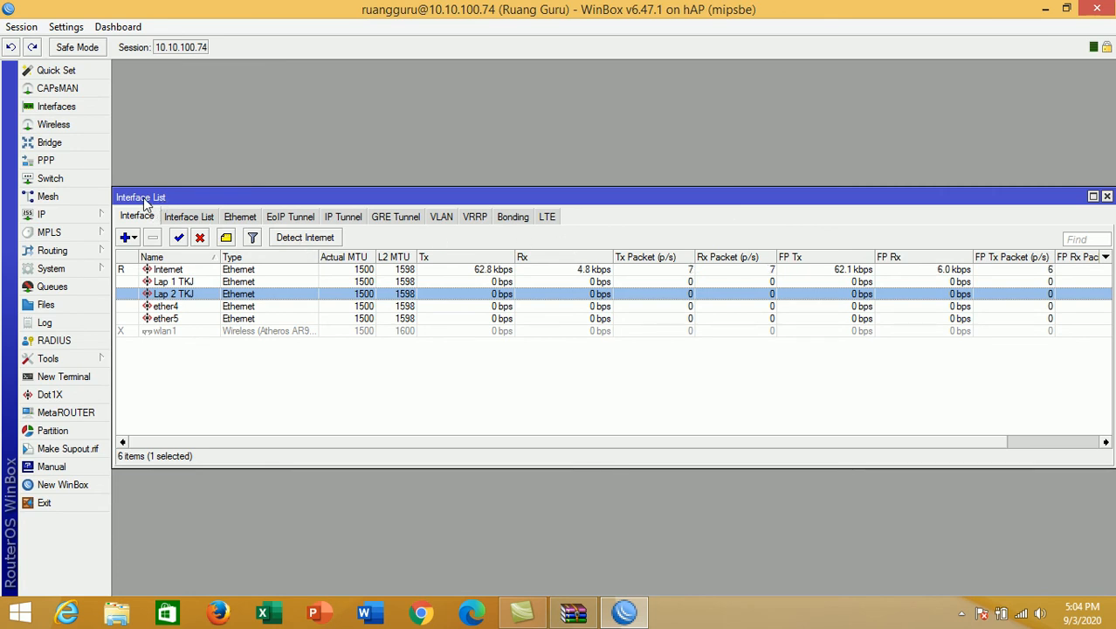
- Open the existing srcnat rule in the firewall's NAT list
{"action": "left_click", "coordinate": [92, 221]}
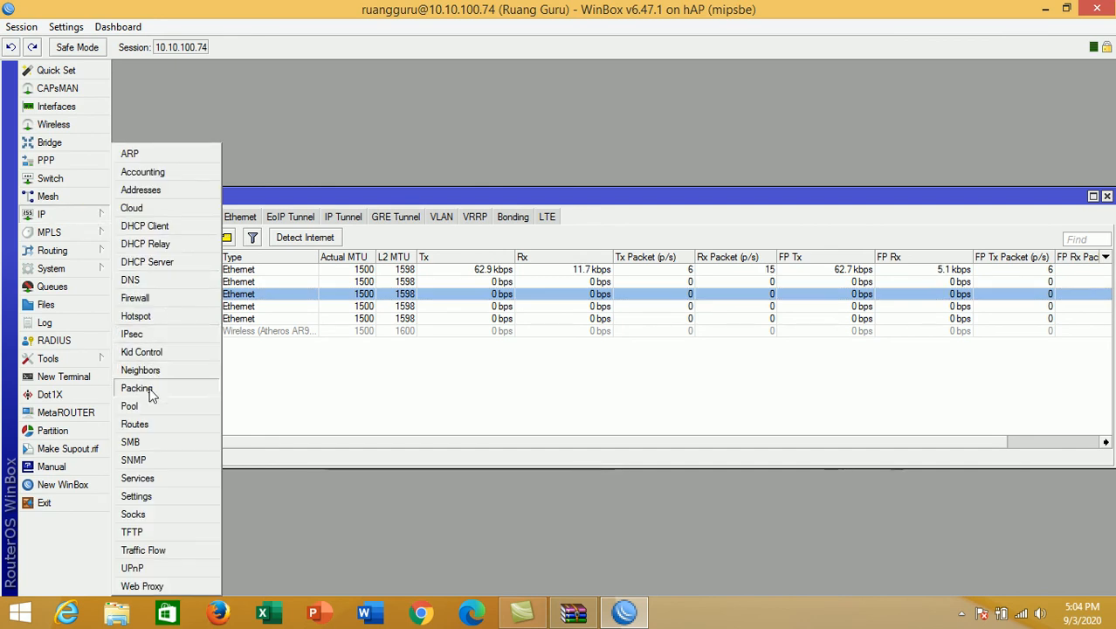
{"action": "left_click", "coordinate": [196, 297]}
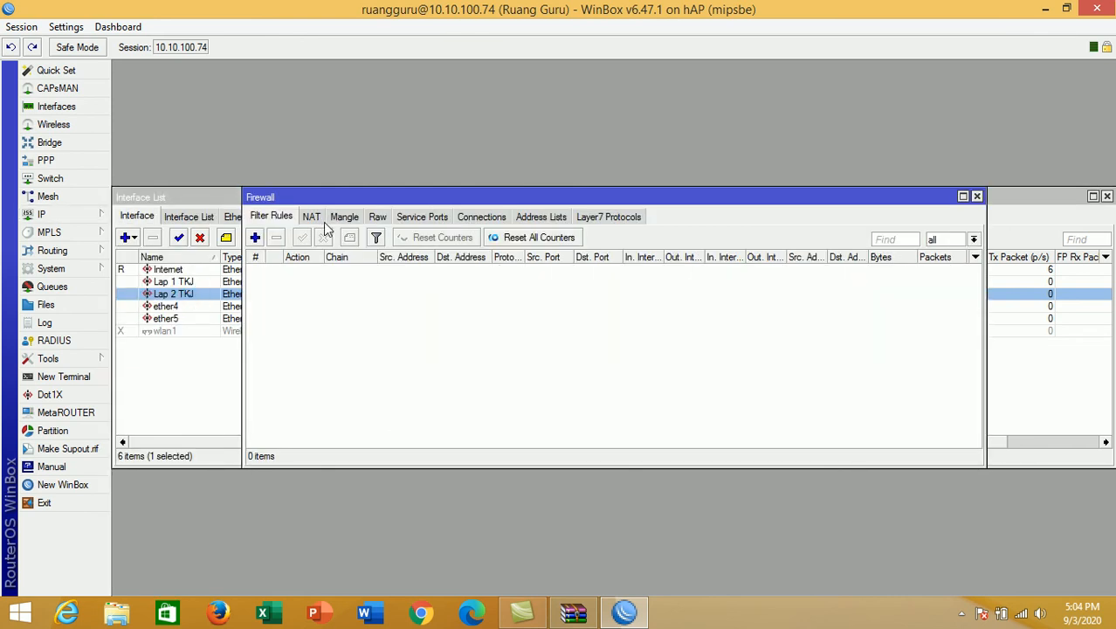
{"action": "left_click", "coordinate": [313, 217]}
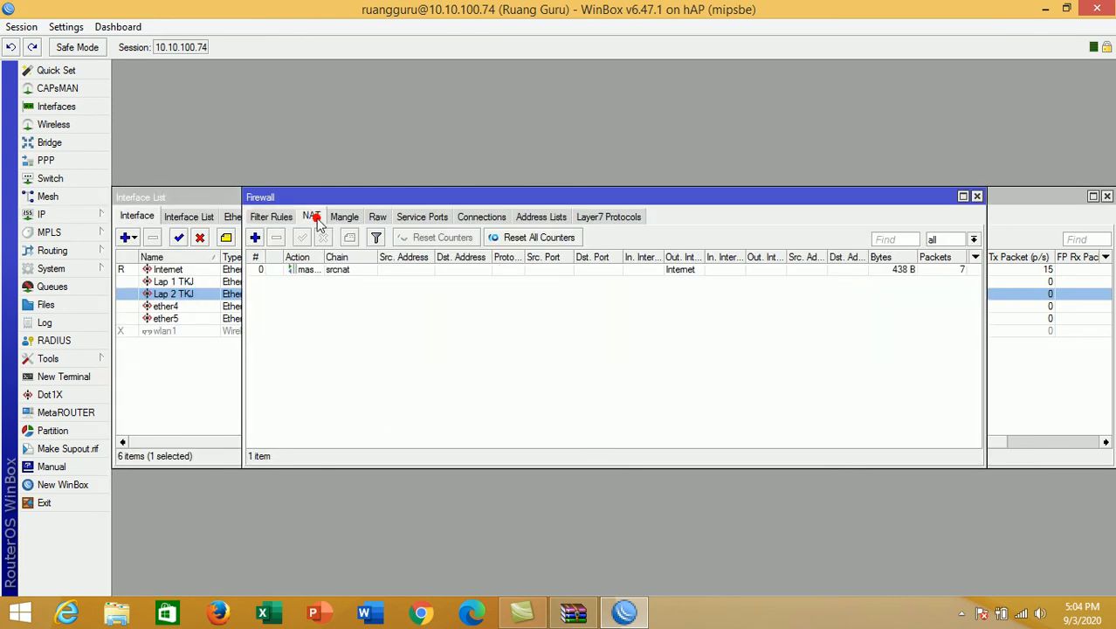
{"action": "double_click", "coordinate": [323, 272]}
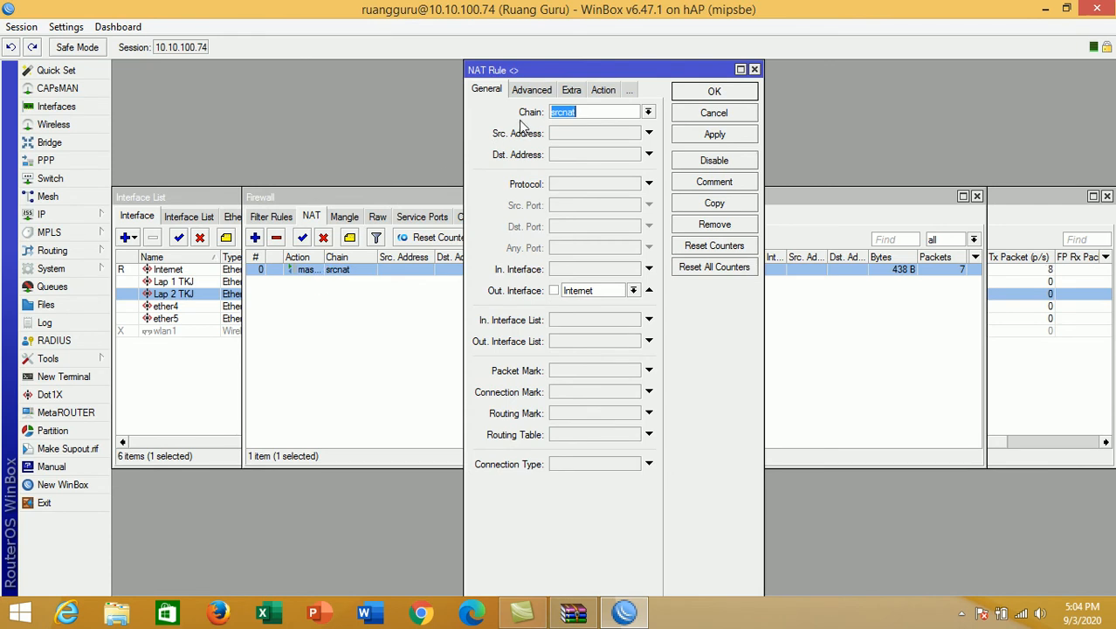
{"action": "left_click_drag", "start_coordinate": [524, 75], "coordinate": [486, 69]}
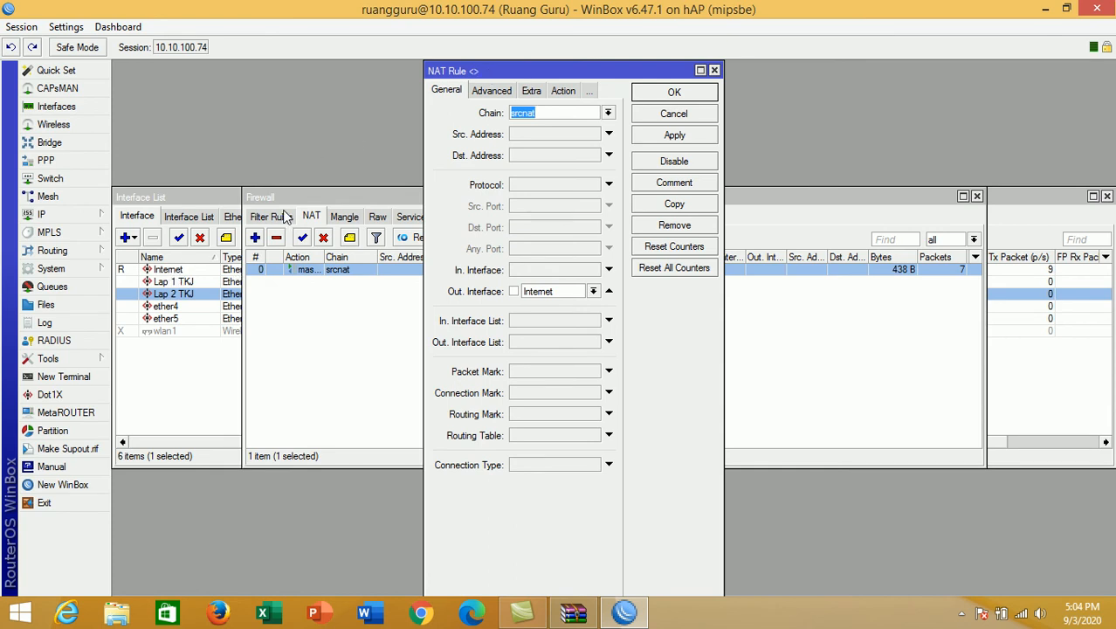
- Move the Firewall window clear of the interface names and check the Internet interface in the interface list
{"action": "left_click_drag", "start_coordinate": [315, 197], "coordinate": [440, 211]}
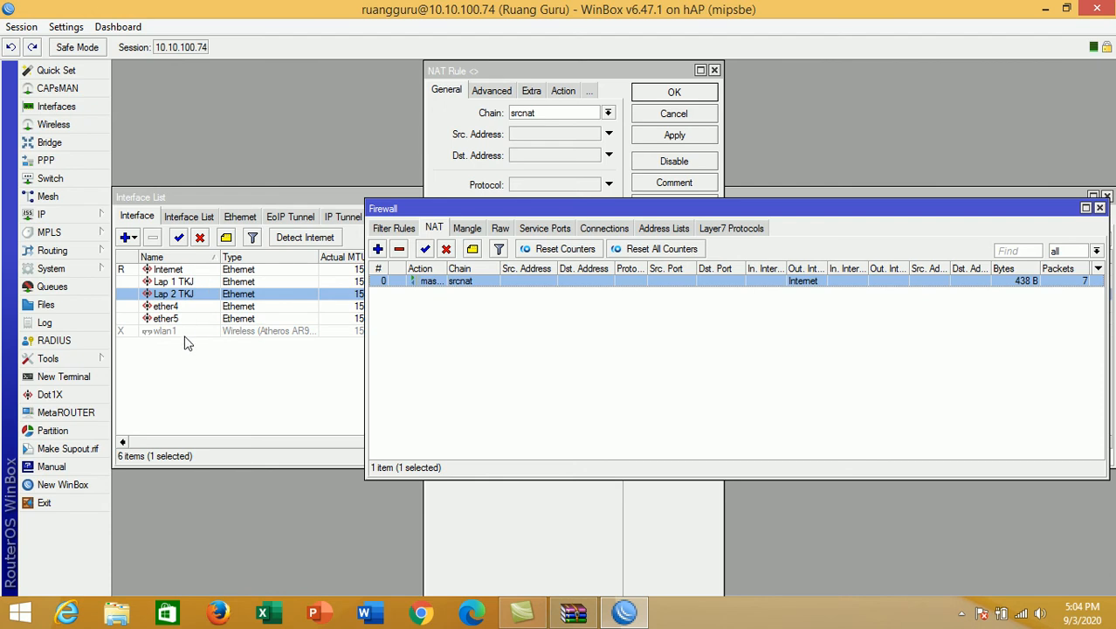
{"action": "left_click", "coordinate": [171, 270]}
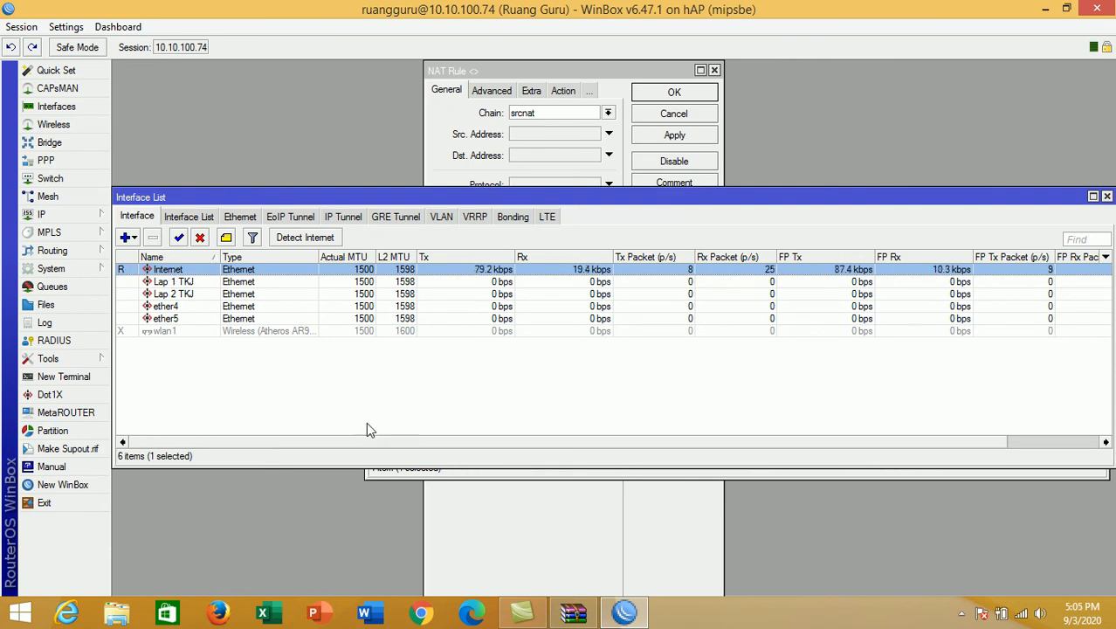
{"action": "left_click", "coordinate": [380, 471]}
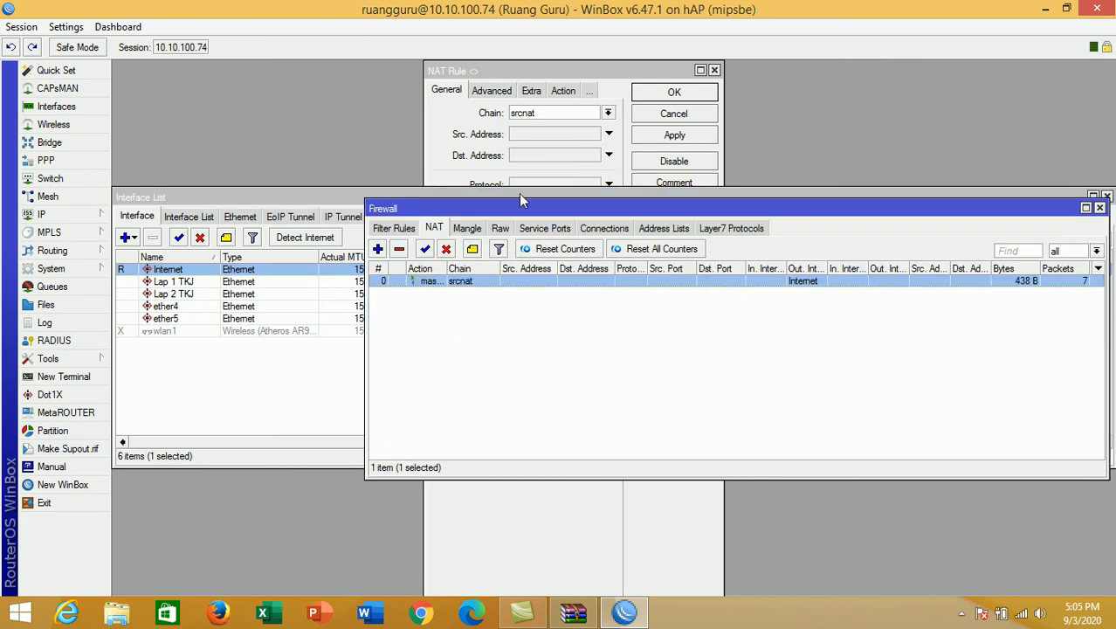
{"action": "left_click_drag", "start_coordinate": [490, 211], "coordinate": [495, 184]}
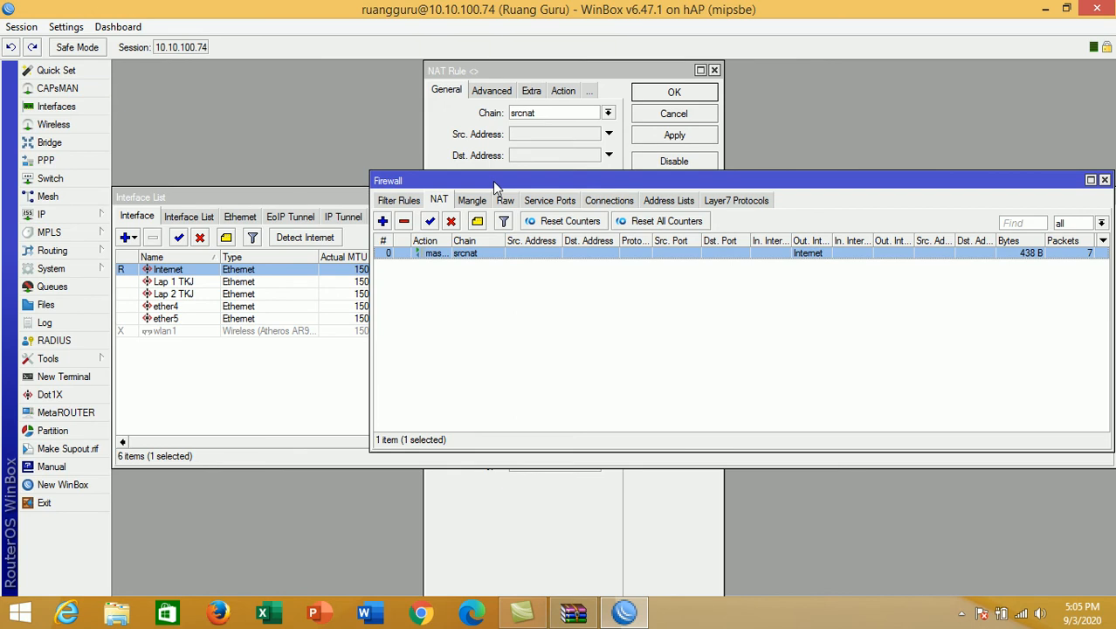
- Set the srcnat rule's outgoing interface to Internet, checking it against the interface list
{"action": "double_click", "coordinate": [435, 256]}
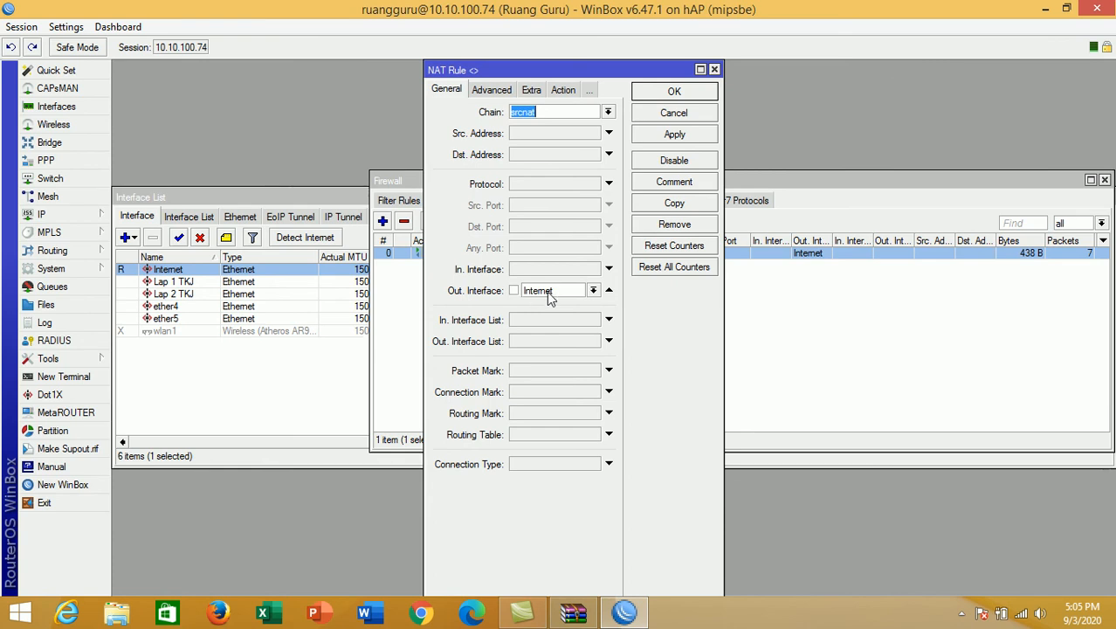
{"action": "left_click", "coordinate": [593, 290]}
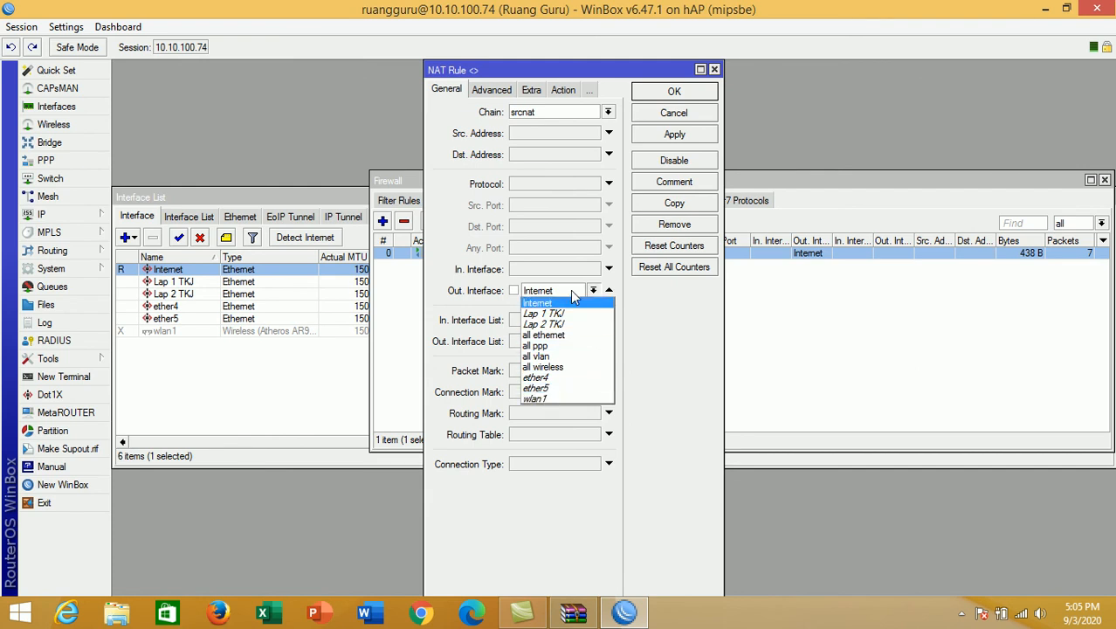
{"action": "left_click", "coordinate": [560, 303]}
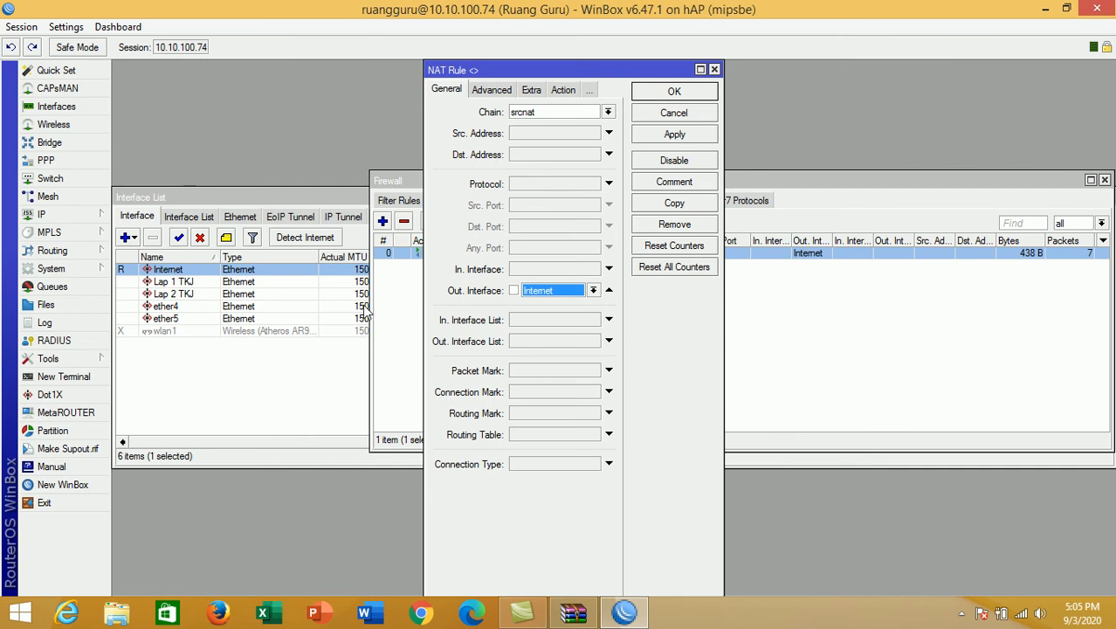
{"action": "left_click", "coordinate": [185, 275]}
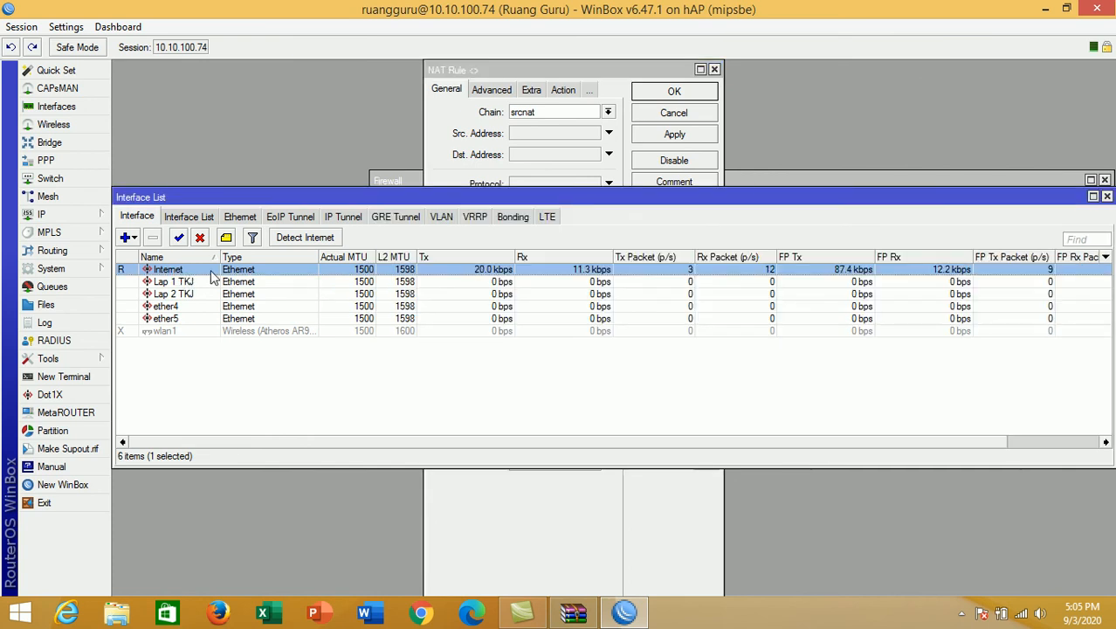
{"action": "left_click", "coordinate": [601, 68]}
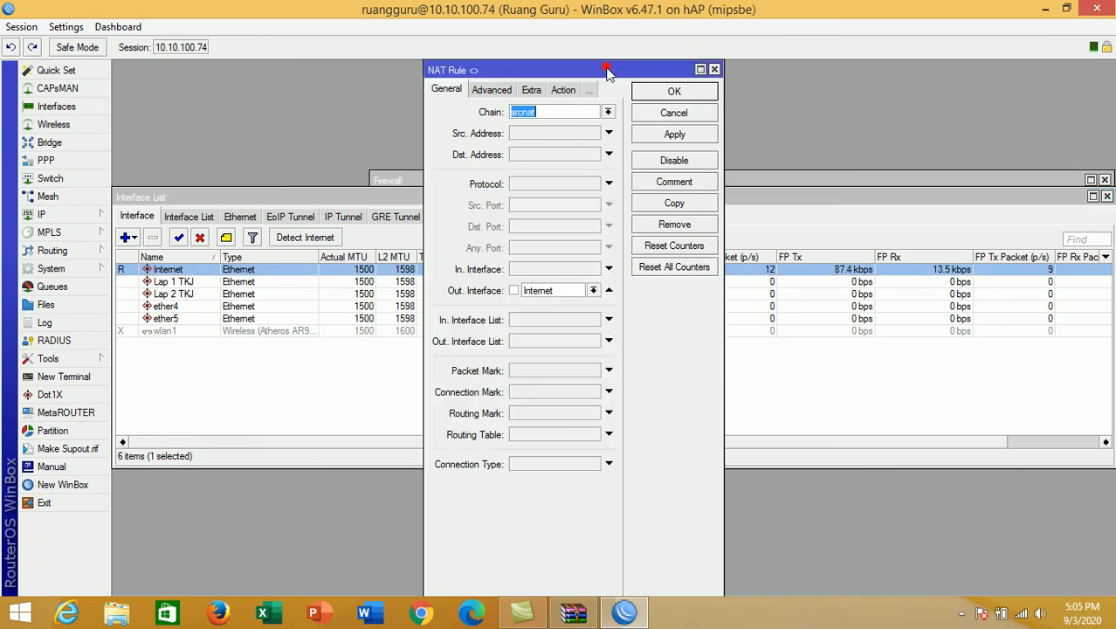
- Look through the NAT rule's advanced and extra settings and set its action to masquerade
{"action": "left_click", "coordinate": [493, 90]}
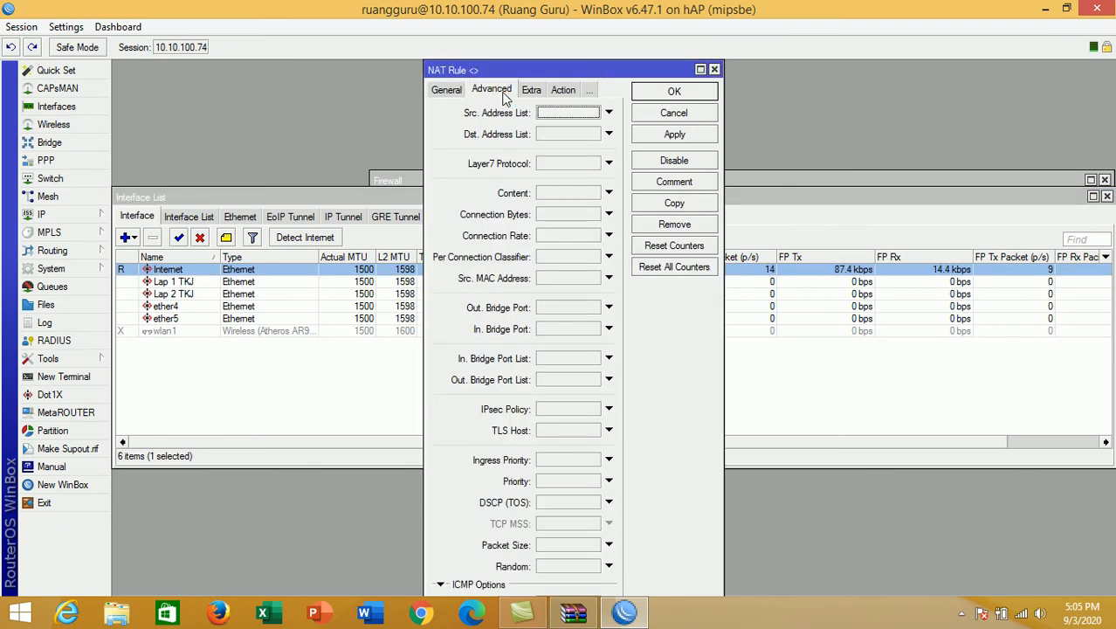
{"action": "left_click", "coordinate": [532, 90]}
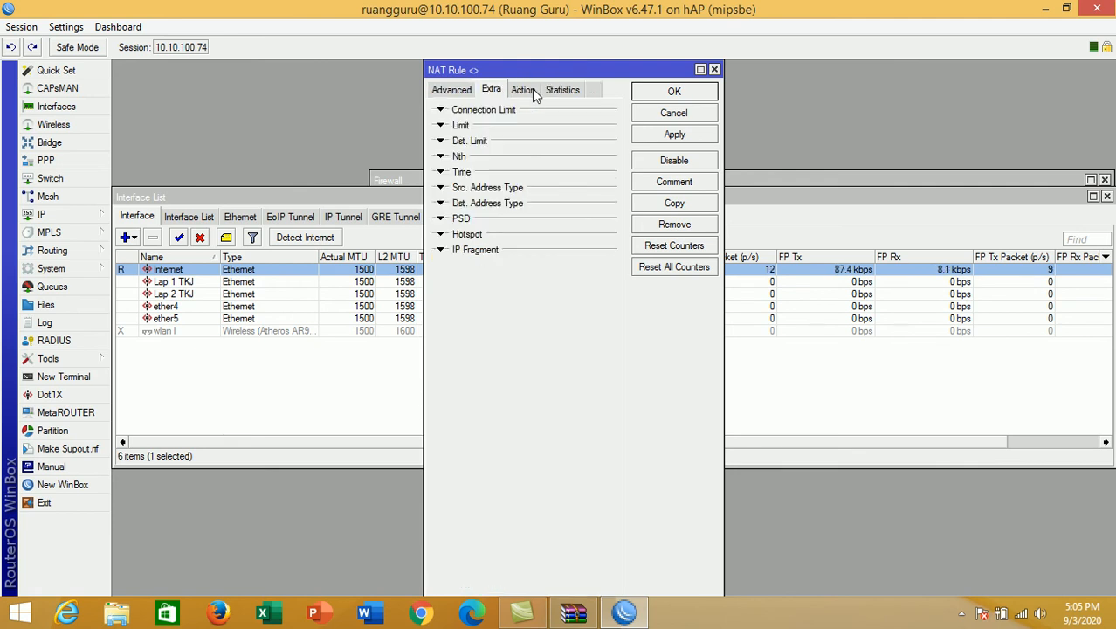
{"action": "left_click", "coordinate": [532, 90]}
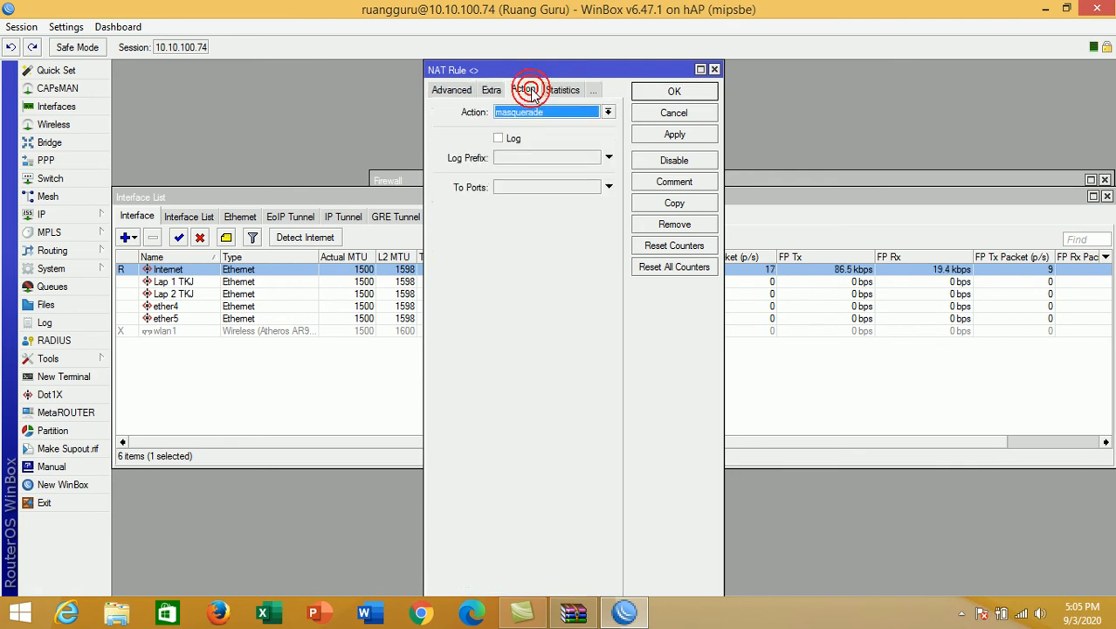
{"action": "left_click", "coordinate": [547, 114]}
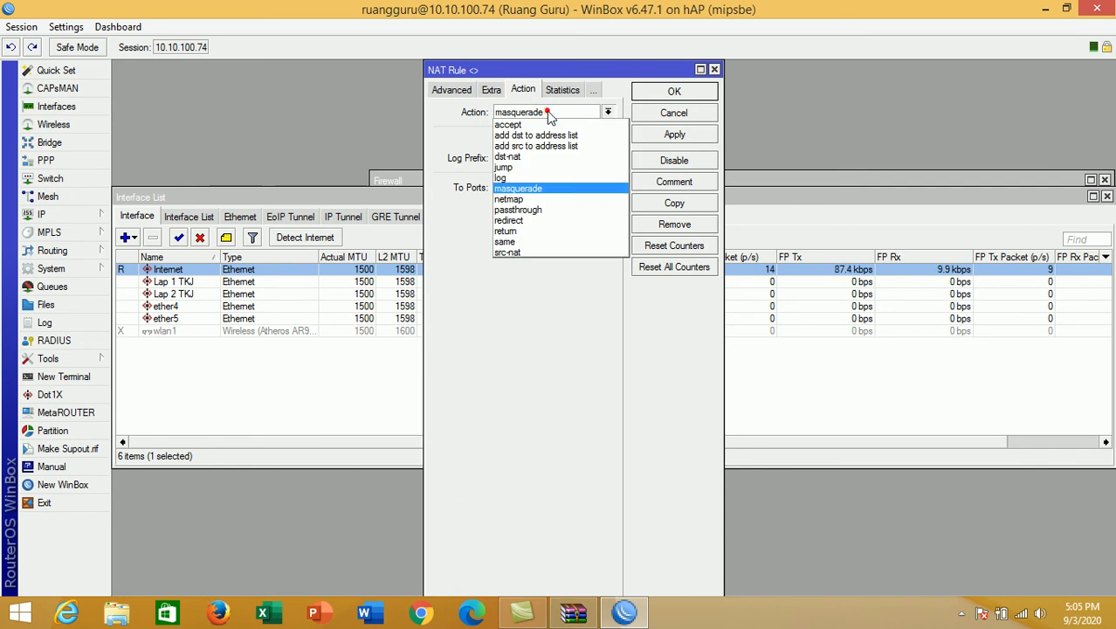
{"action": "left_click", "coordinate": [537, 189]}
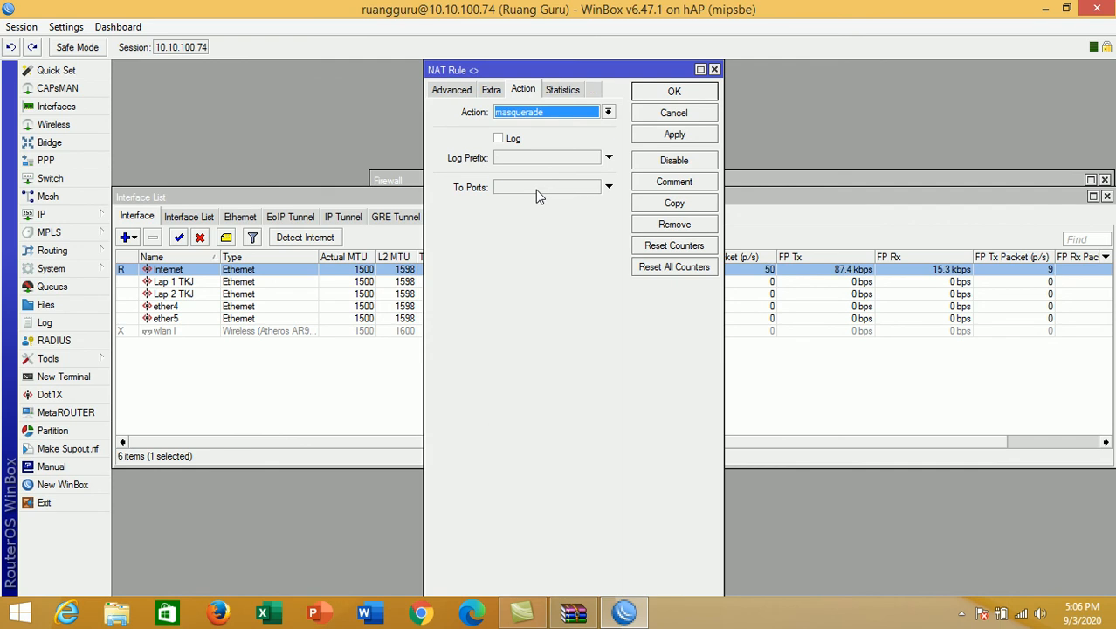
- Save the masquerade NAT rule, review it in the firewall's NAT list, and close the Firewall window
{"action": "left_click", "coordinate": [674, 92]}
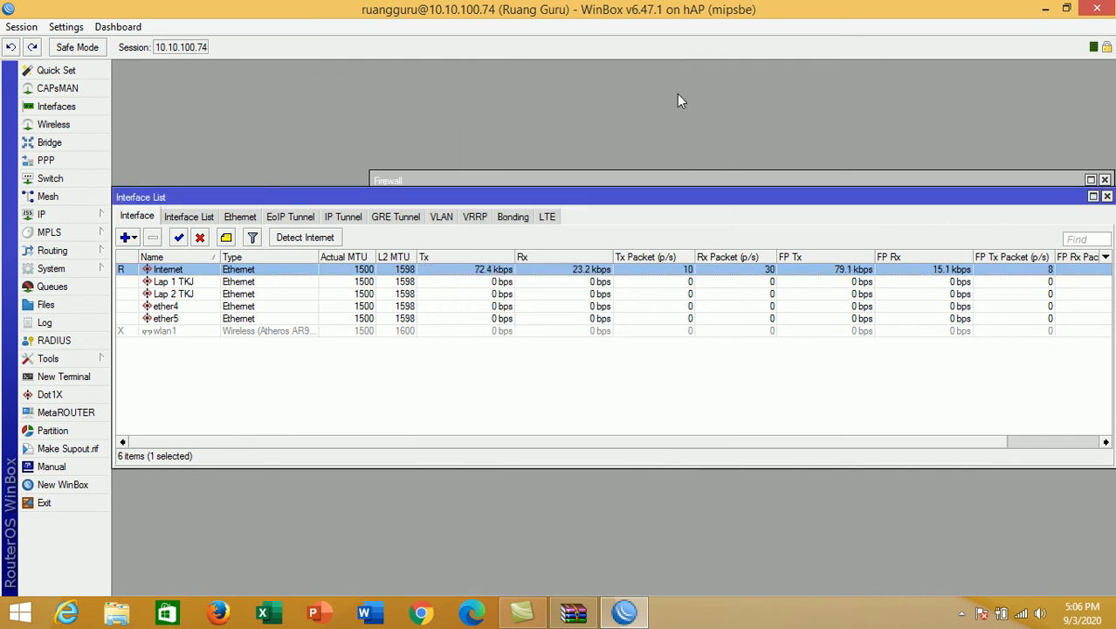
{"action": "left_click", "coordinate": [459, 181]}
{"action": "left_click_drag", "start_coordinate": [461, 181], "coordinate": [395, 108]}
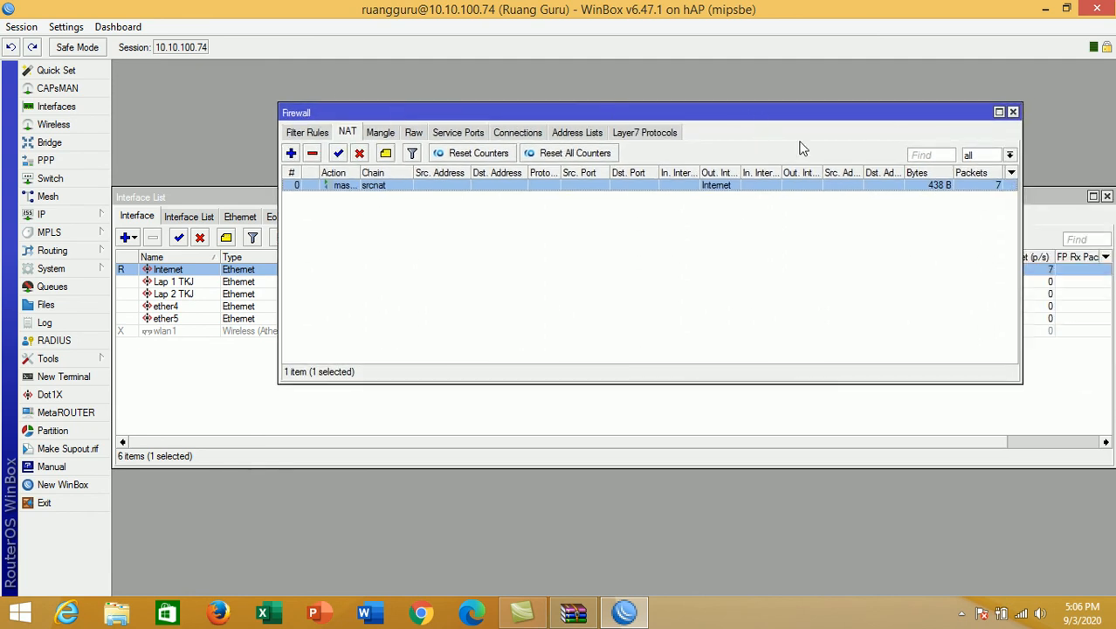
{"action": "left_click", "coordinate": [1012, 113]}
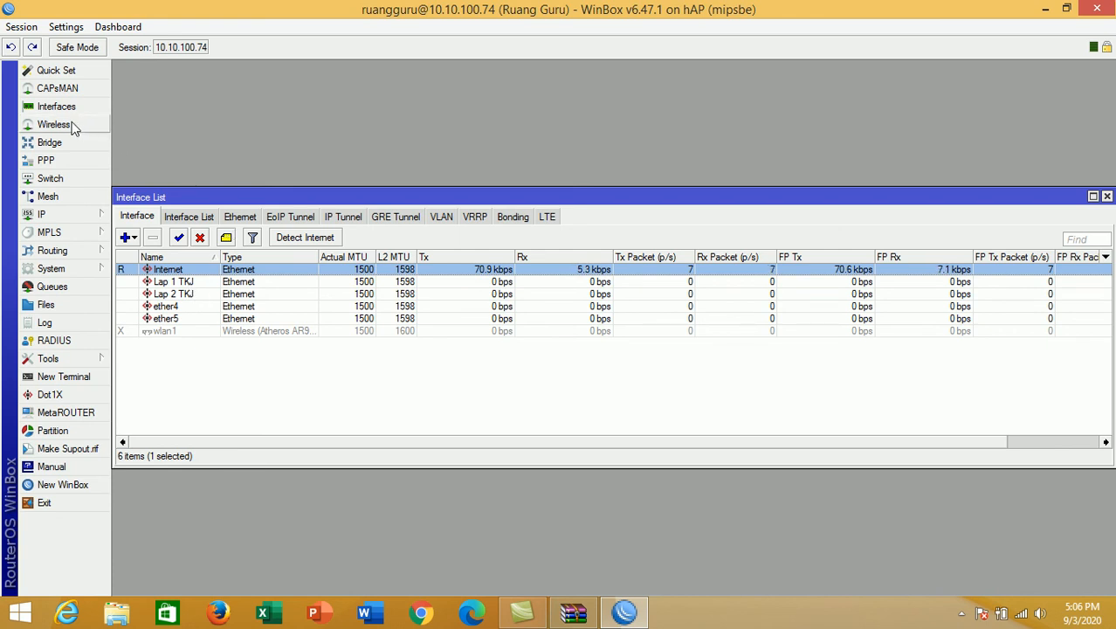
- Check the DHCP client entry for the Internet interface and close the DHCP client window
{"action": "left_click", "coordinate": [56, 214]}
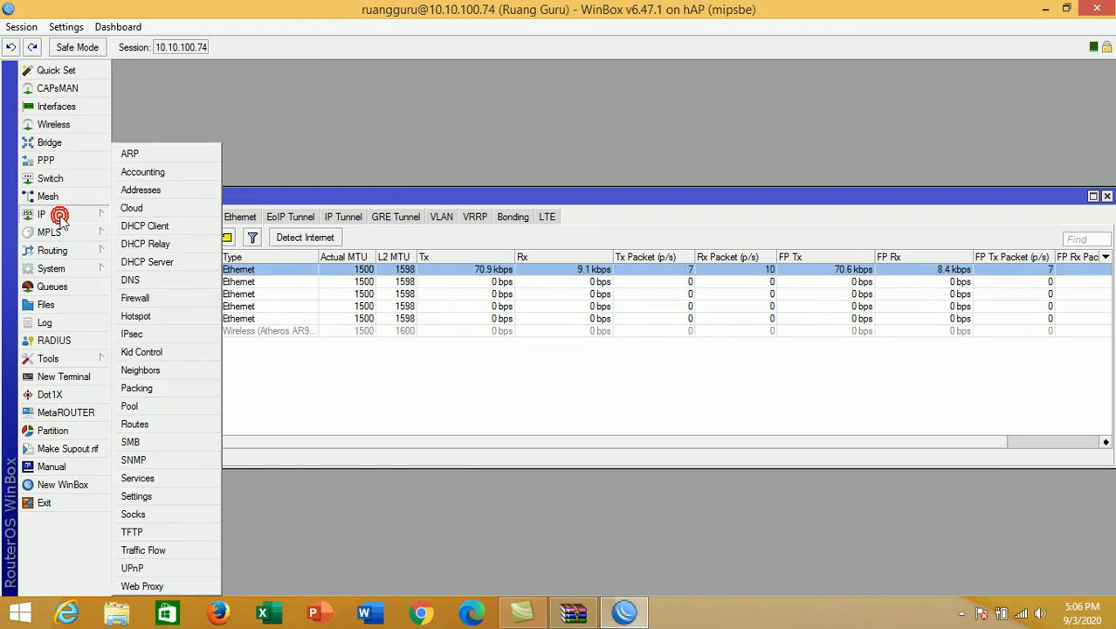
{"action": "left_click", "coordinate": [160, 228]}
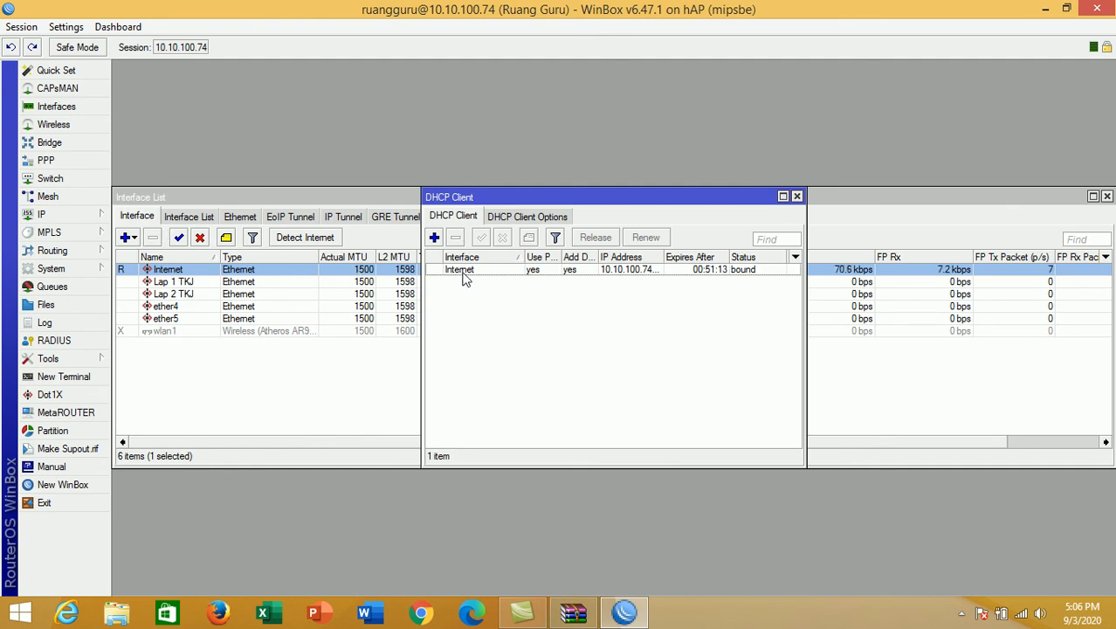
{"action": "left_click", "coordinate": [463, 276]}
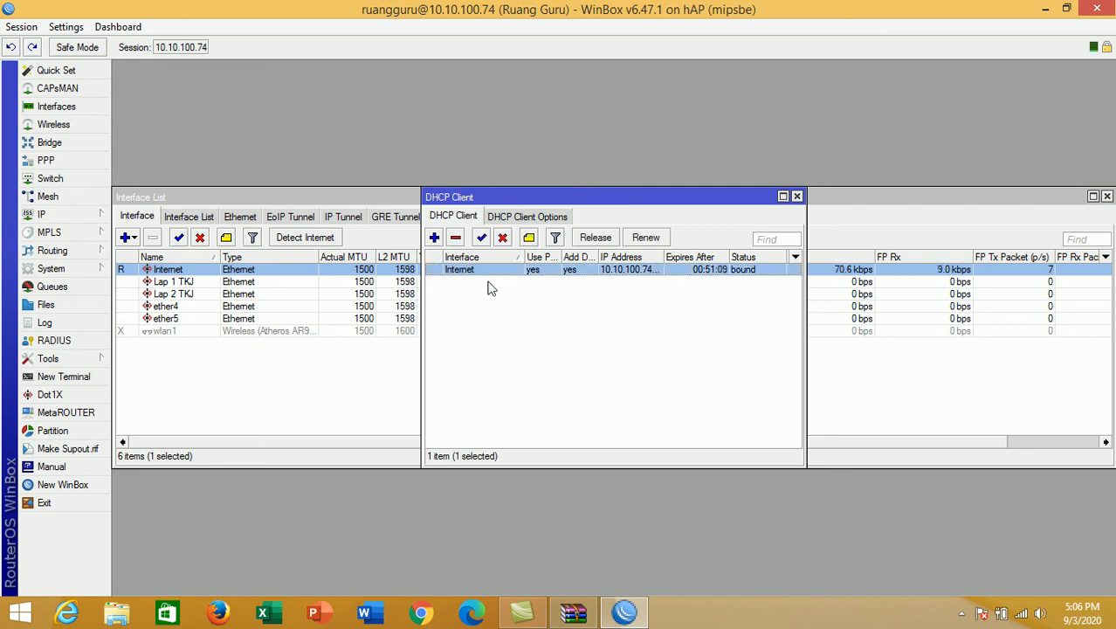
{"action": "left_click", "coordinate": [796, 197]}
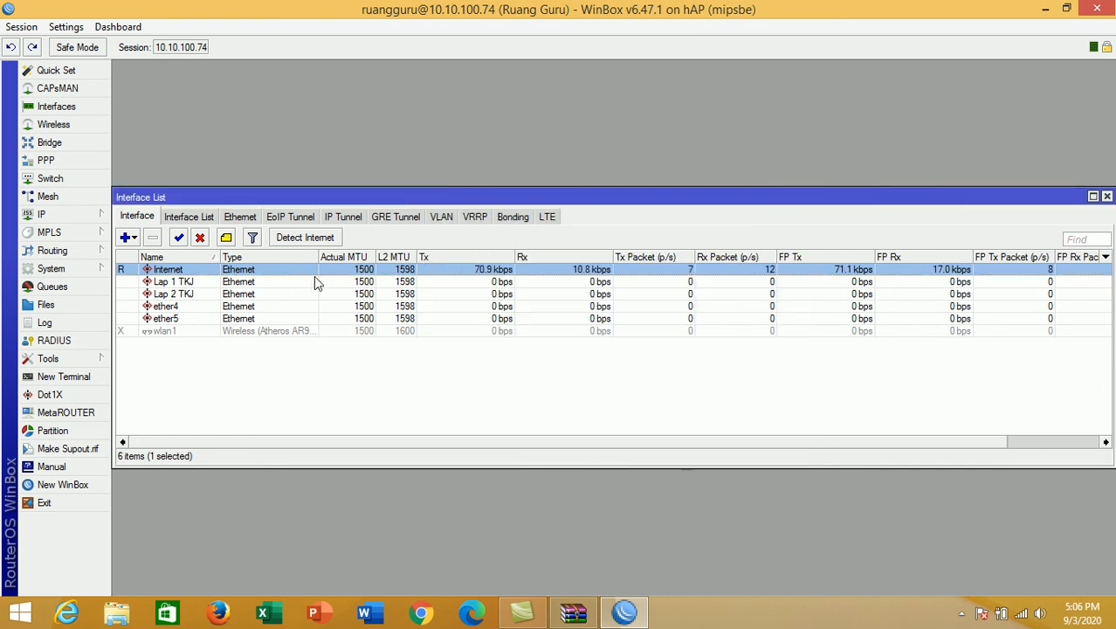
- Examine the IP addresses and networks assigned to the Internet, Lap 1 TKJ and wlan1 interfaces
{"action": "left_click", "coordinate": [174, 282]}
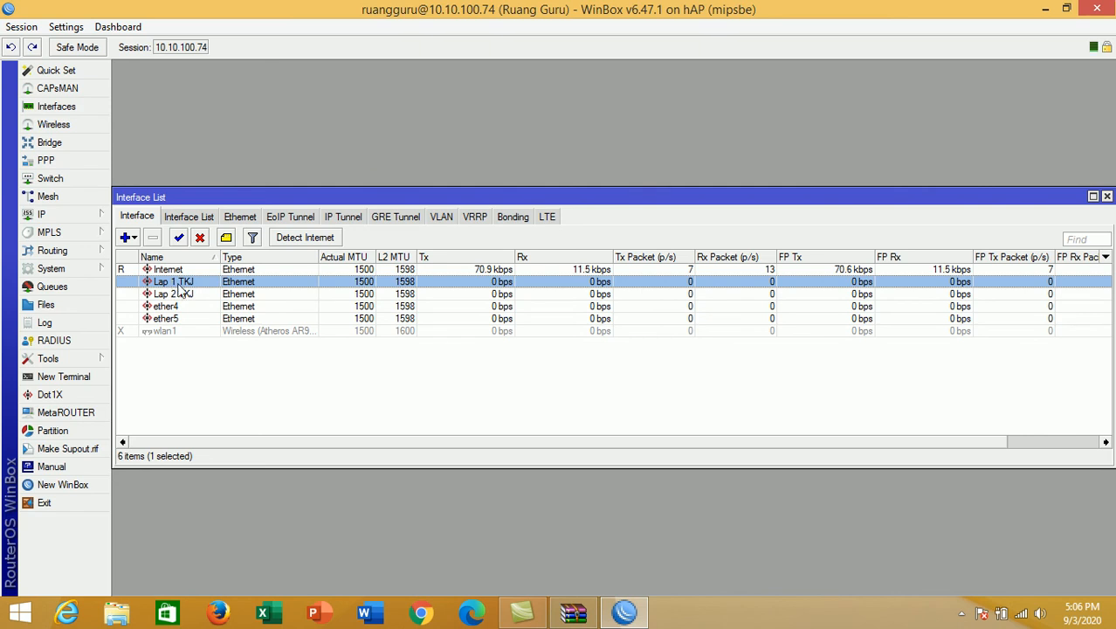
{"action": "left_click", "coordinate": [80, 214]}
{"action": "left_click", "coordinate": [162, 189]}
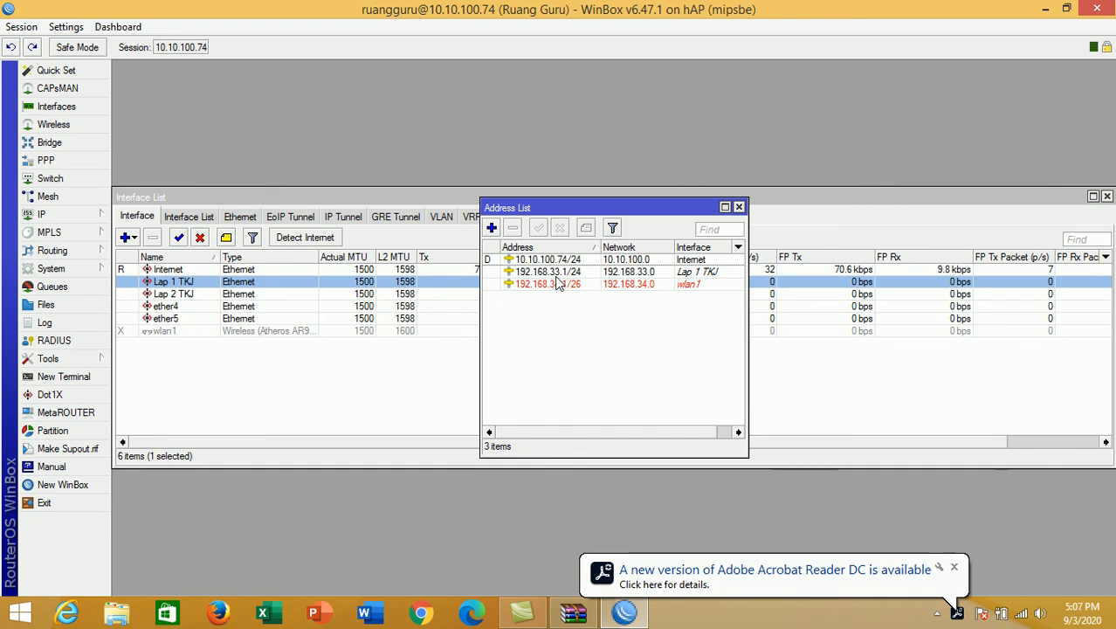
{"action": "left_click", "coordinate": [647, 276]}
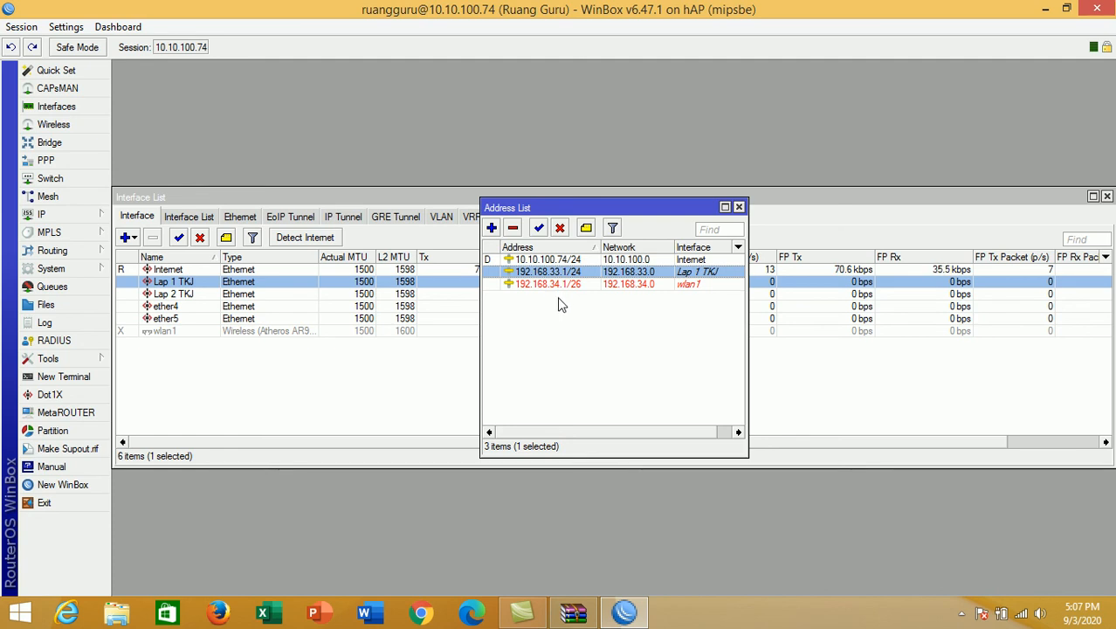
{"action": "left_click", "coordinate": [567, 260]}
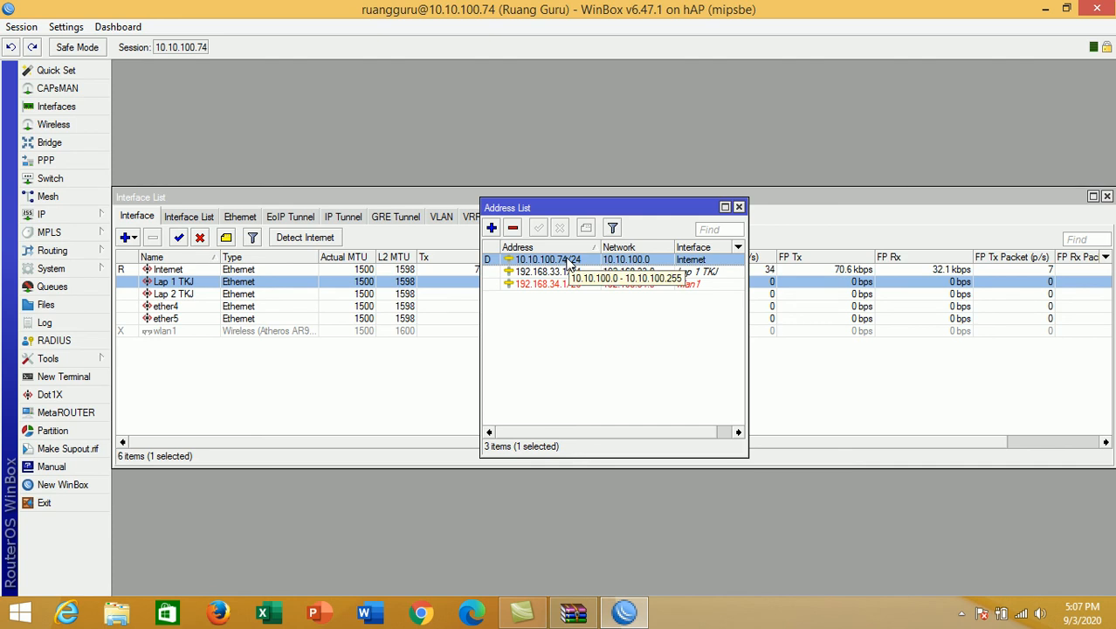
{"action": "left_click", "coordinate": [553, 276]}
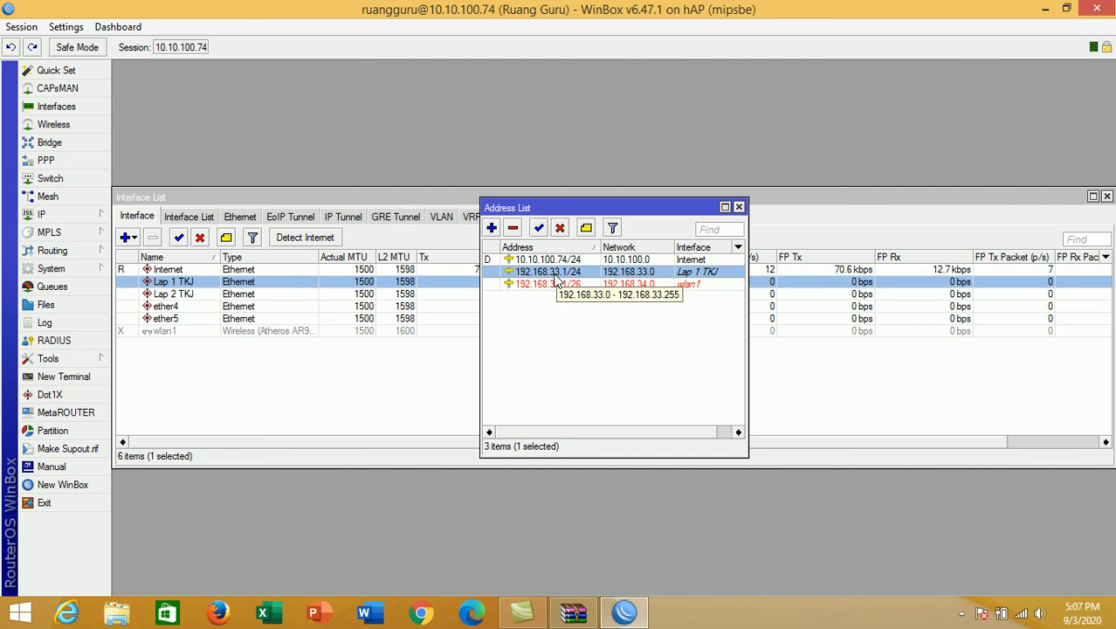
{"action": "left_click", "coordinate": [546, 285]}
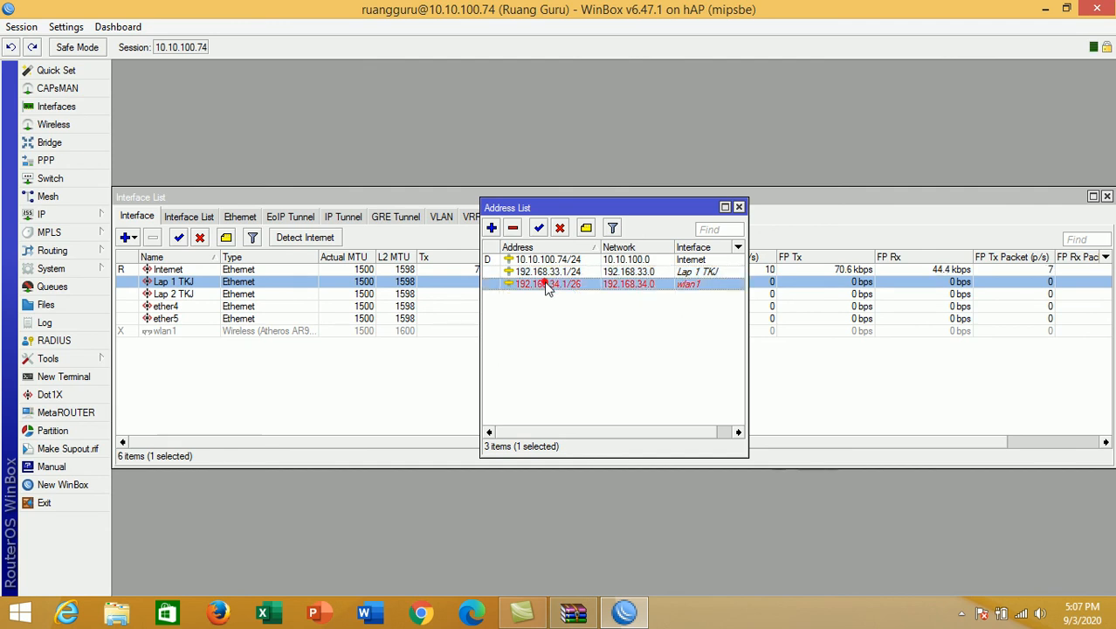
{"action": "left_click", "coordinate": [563, 273]}
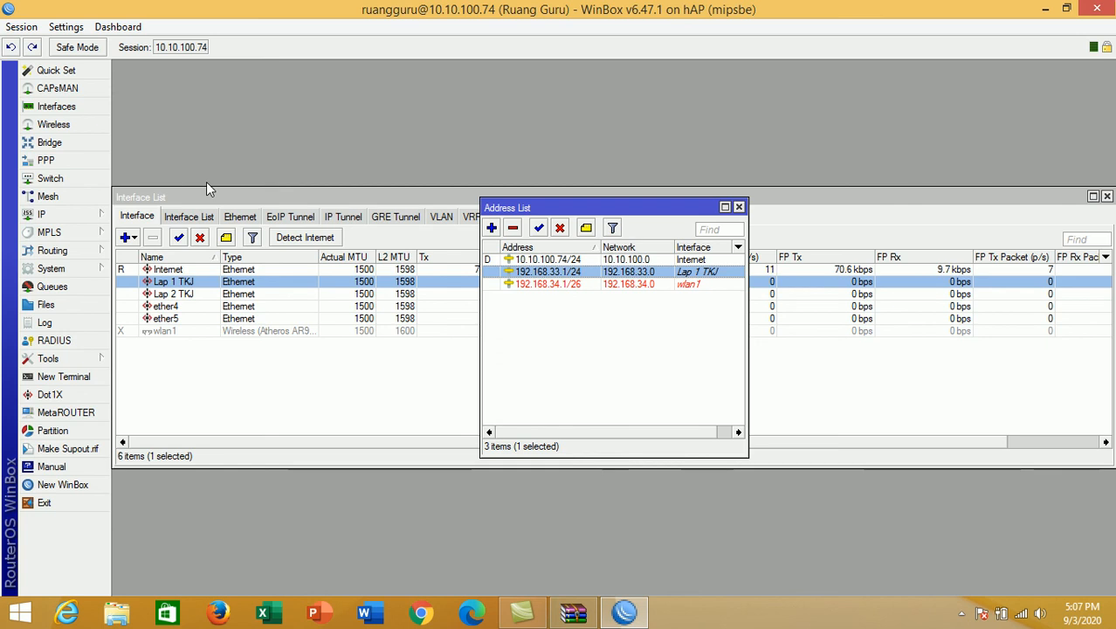
- Open the DHCP server list and select the dhcp1 server on Lap 1 TKJ
{"action": "left_click", "coordinate": [90, 217]}
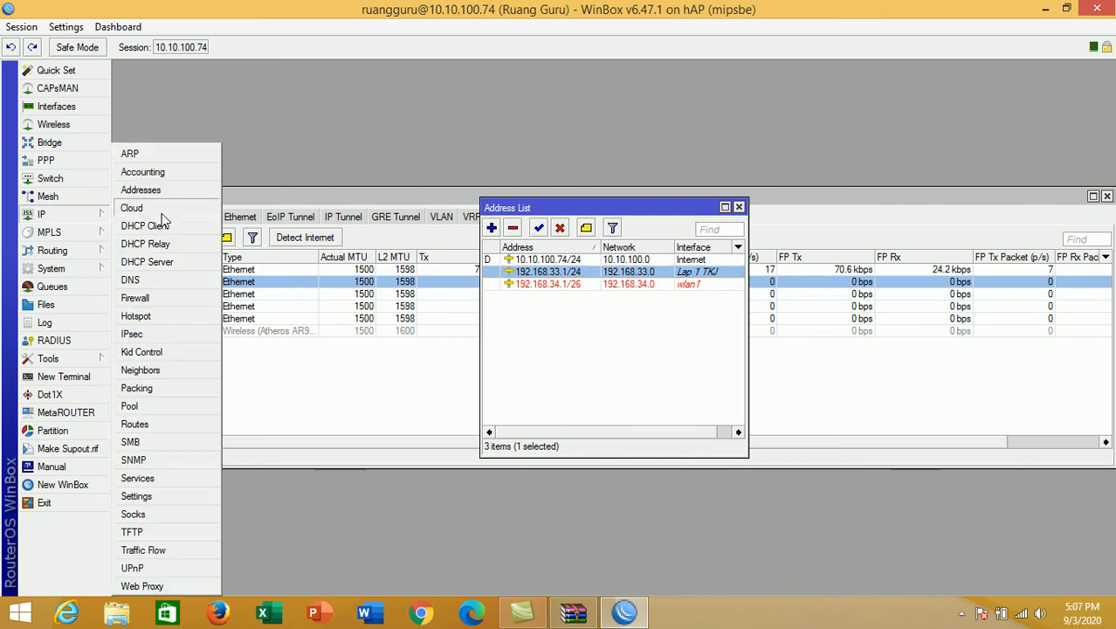
{"action": "left_click", "coordinate": [159, 263]}
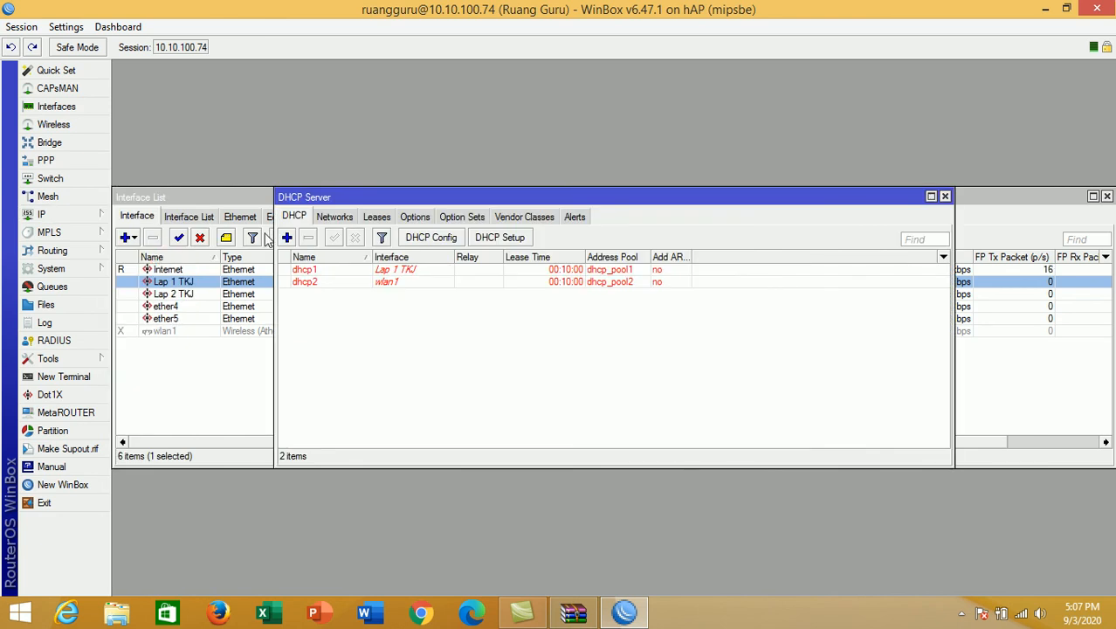
{"action": "left_click", "coordinate": [381, 272]}
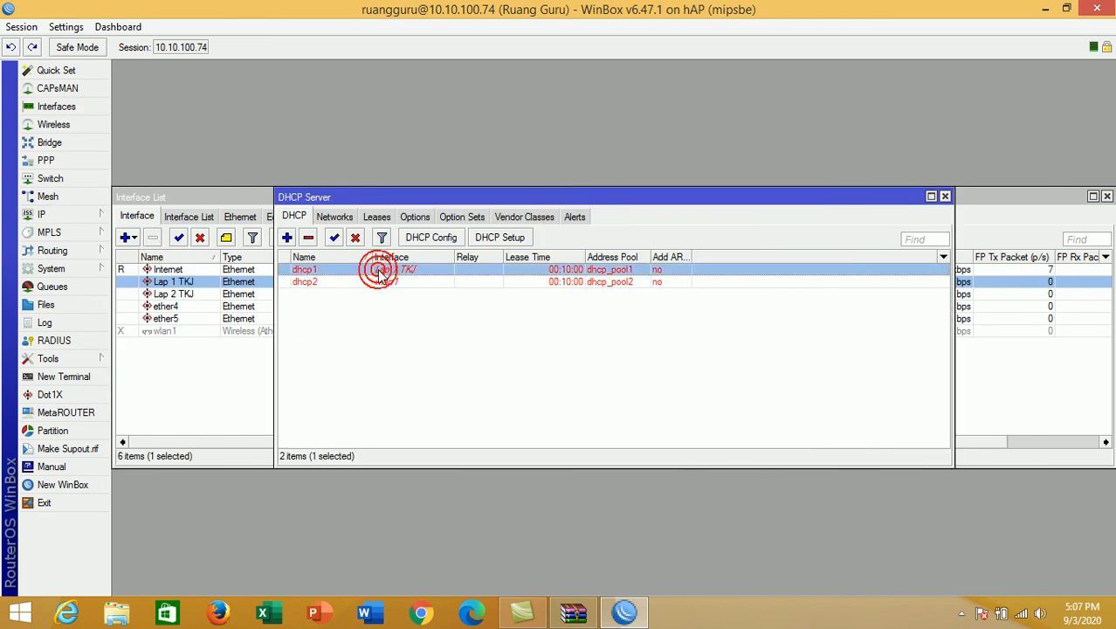
{"action": "left_click", "coordinate": [495, 242]}
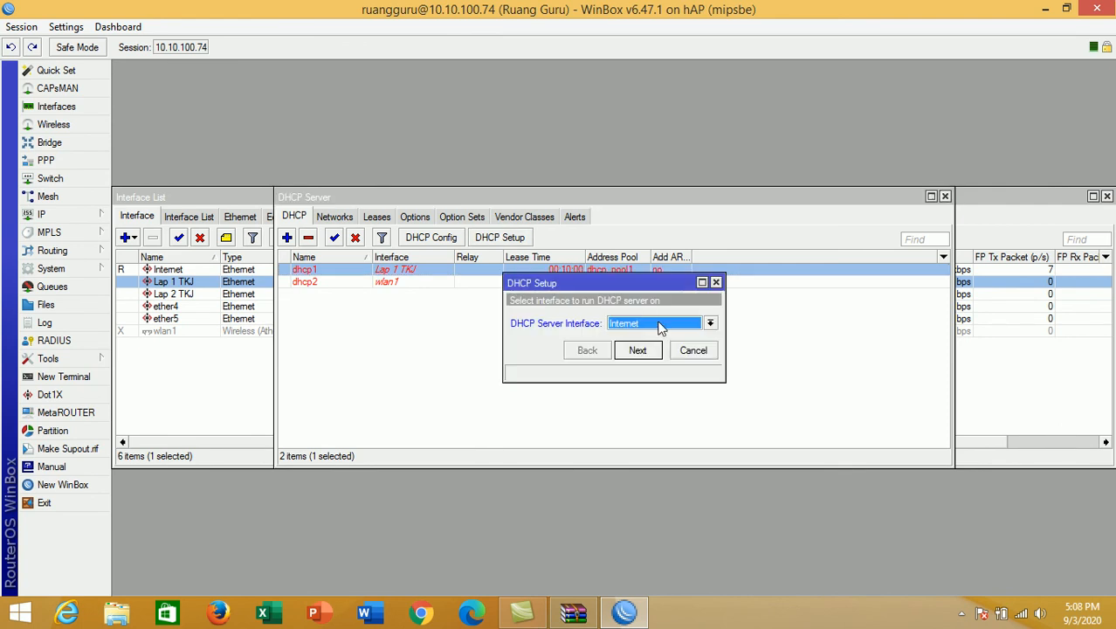
{"action": "left_click", "coordinate": [657, 324]}
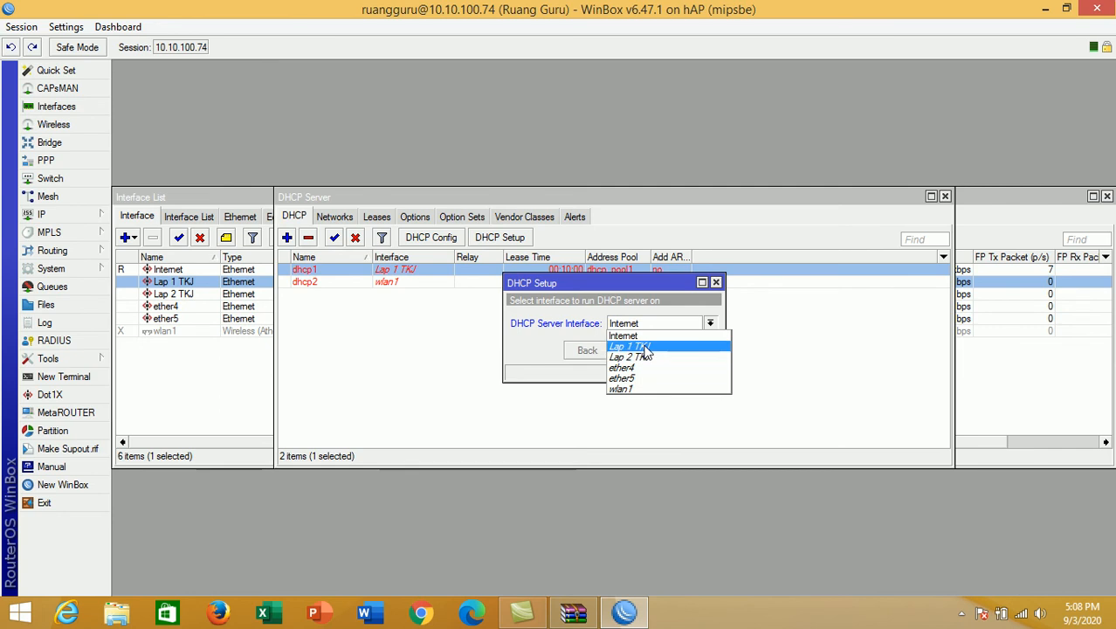
{"action": "left_click", "coordinate": [541, 373]}
{"action": "left_click", "coordinate": [692, 350]}
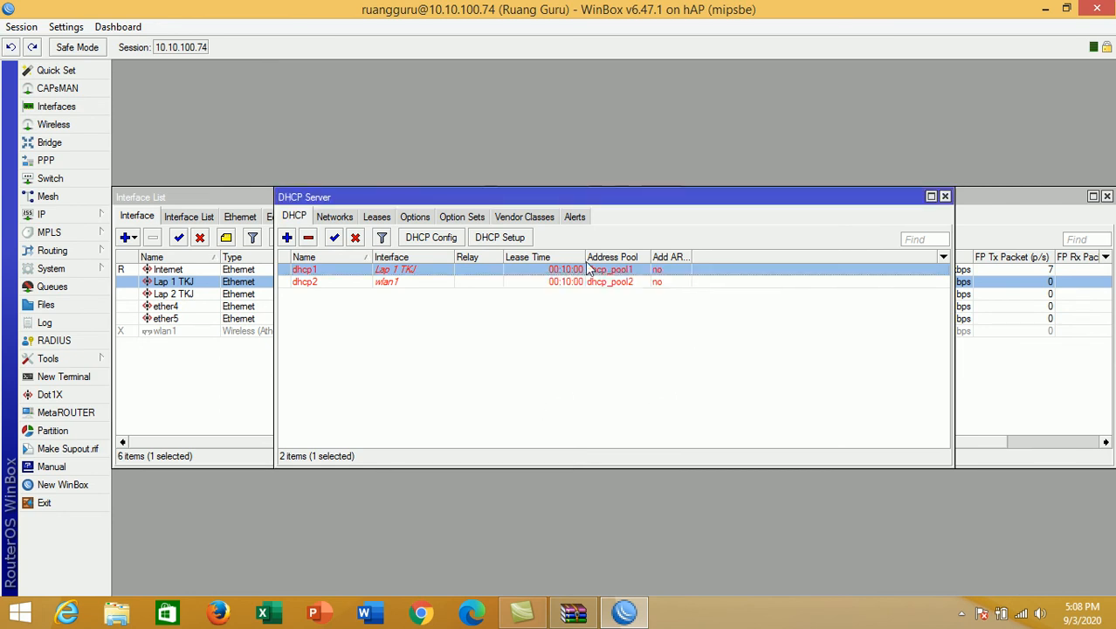
- Remove the dhcp1 server and set up a new DHCP server on Lap 1 TKJ with network 192.168.33.0/24 and gateway 192.168.33.1
{"action": "left_click", "coordinate": [309, 239]}
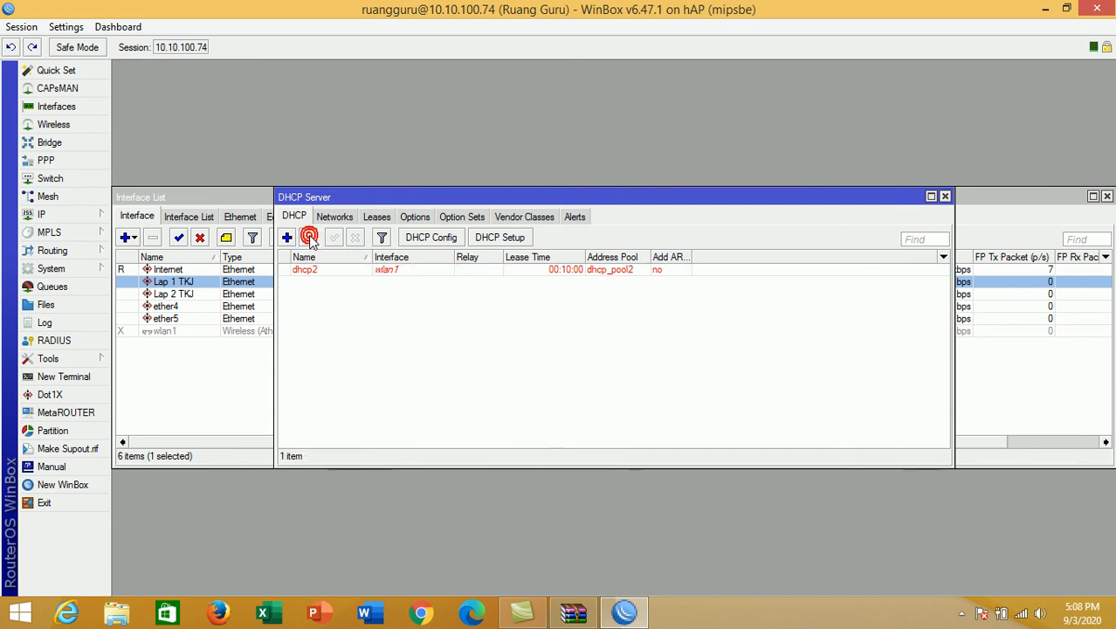
{"action": "left_click", "coordinate": [515, 237]}
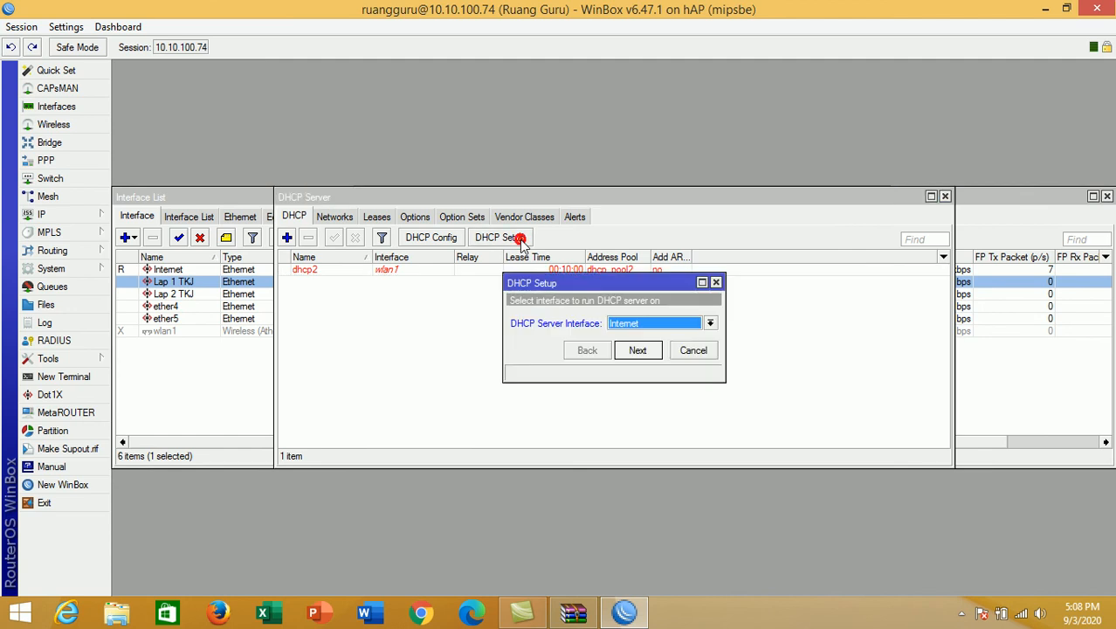
{"action": "left_click", "coordinate": [637, 324]}
{"action": "left_click", "coordinate": [640, 346]}
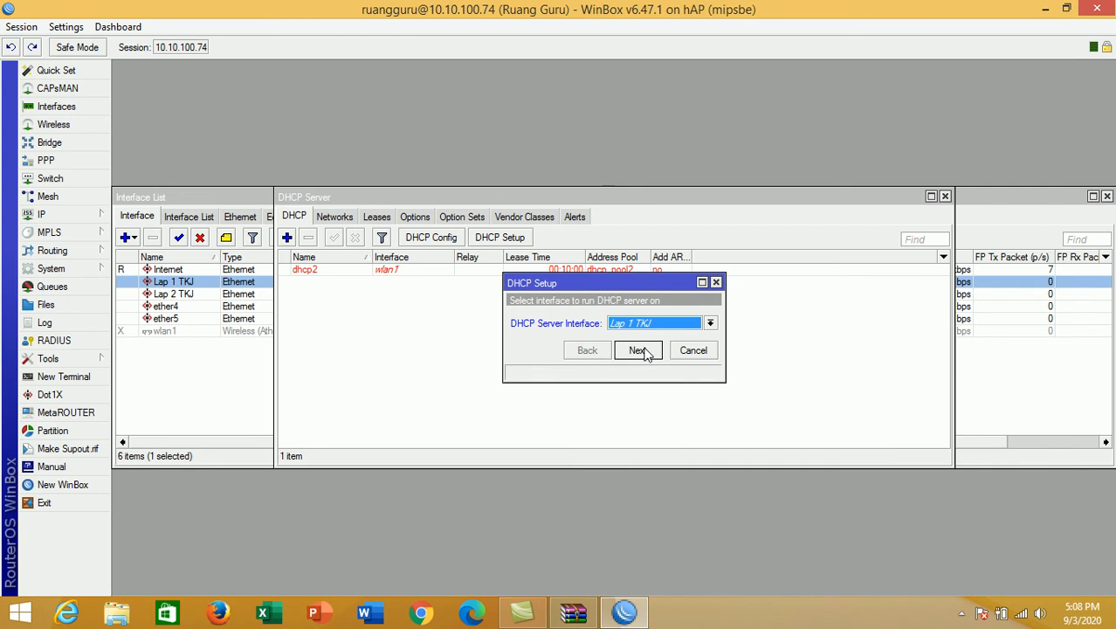
{"action": "left_click", "coordinate": [640, 351]}
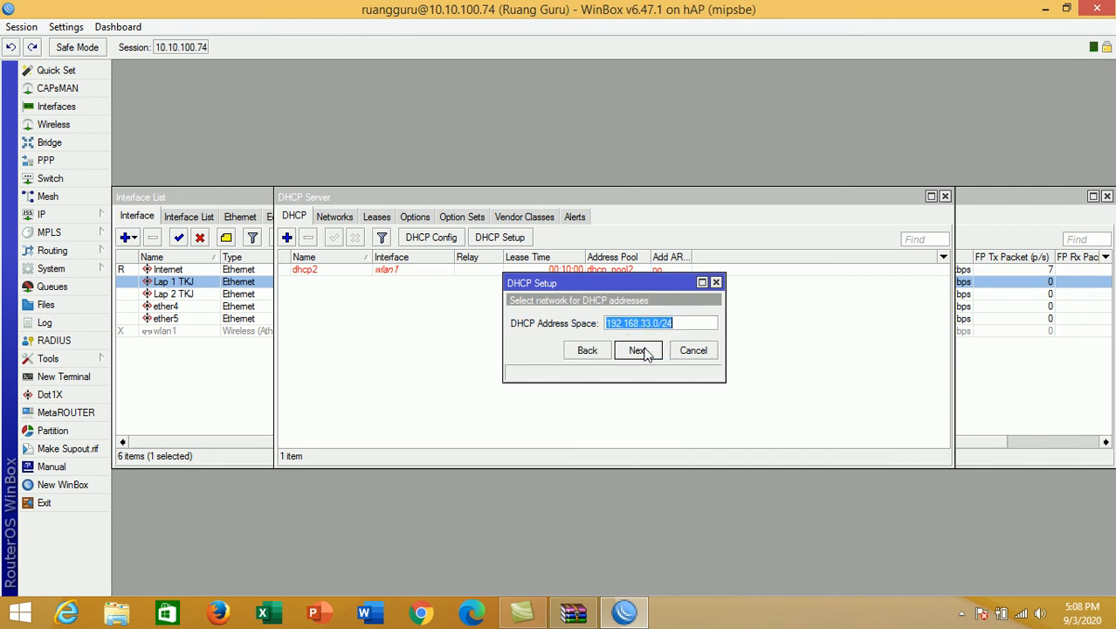
{"action": "left_click", "coordinate": [640, 350]}
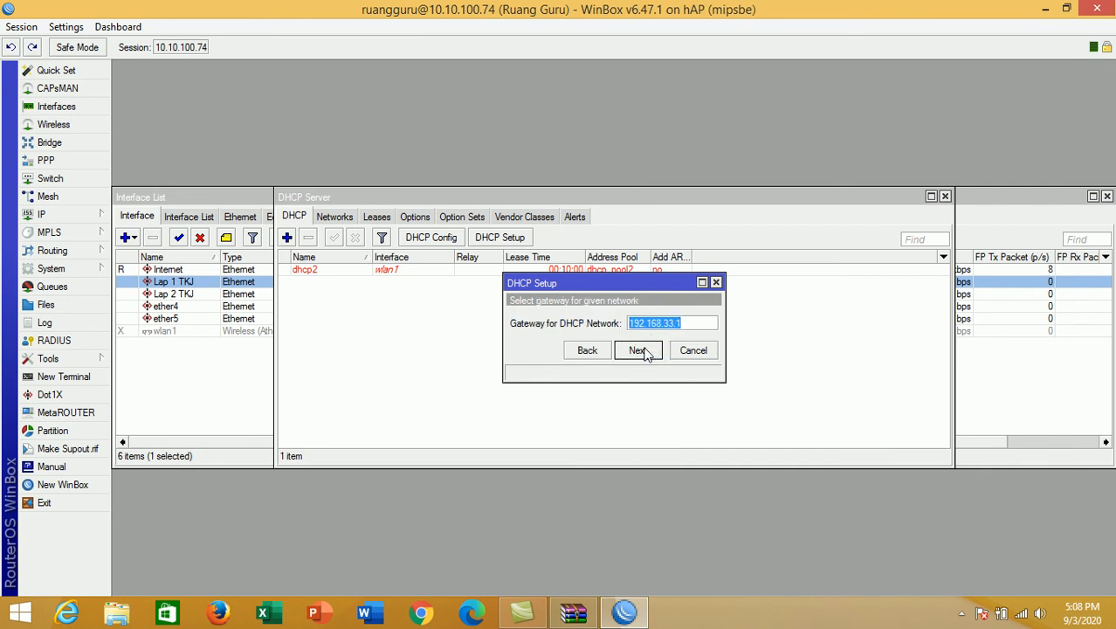
{"action": "left_click", "coordinate": [640, 350]}
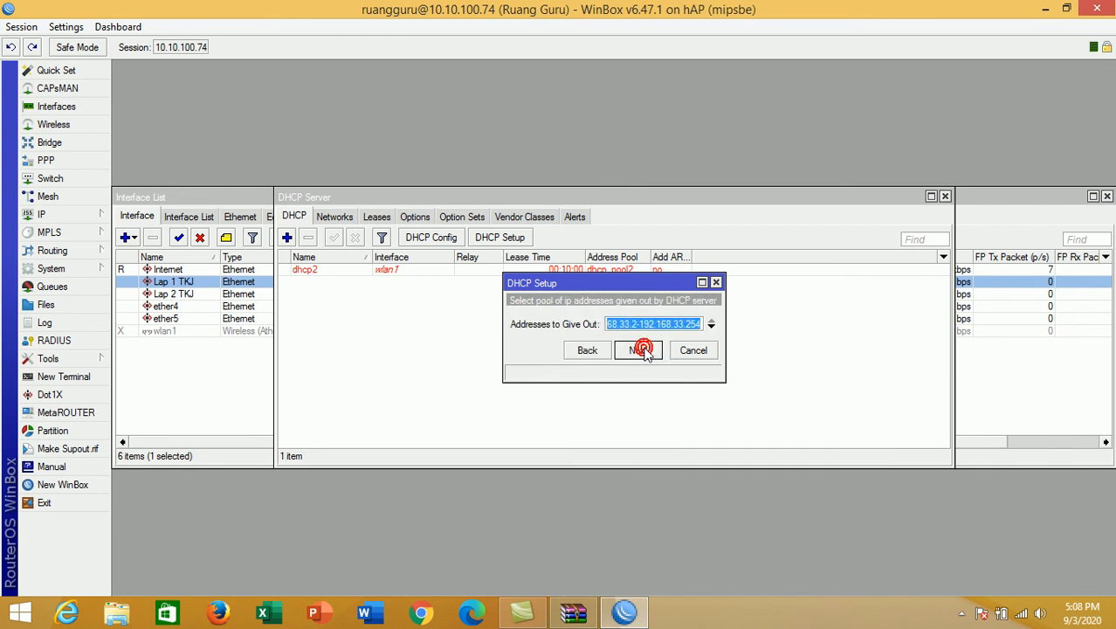
- Set the DHCP addresses to give out to 192.168.33.200-192.168.33.254, after reading through the proposed range
{"action": "left_click", "coordinate": [631, 323]}
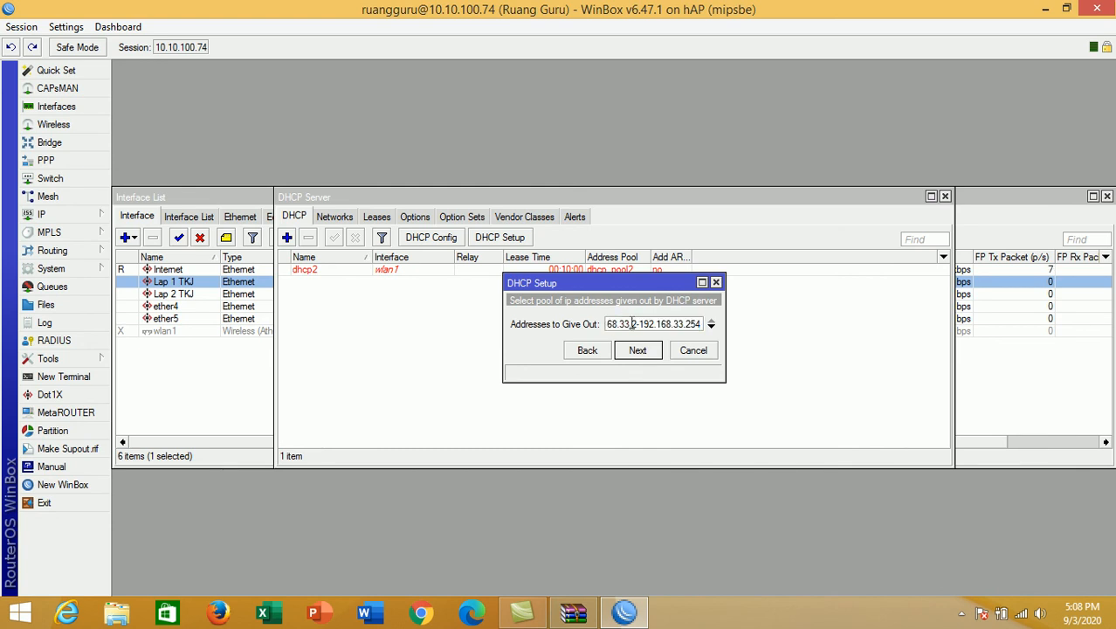
{"action": "left_click", "coordinate": [610, 323]}
{"action": "key", "text": "Right"}
{"action": "key", "text": "Right"}
{"action": "key", "text": "Right"}
{"action": "key", "text": "Right"}
{"action": "key", "text": "Right"}
{"action": "key", "text": "Right"}
{"action": "key", "text": "Right"}
{"action": "key", "text": "Right"}
{"action": "key", "text": "Right"}
{"action": "key", "text": "Right"}
{"action": "key", "text": "Right"}
{"action": "key", "text": "Right"}
{"action": "left_click_drag", "start_coordinate": [685, 325], "coordinate": [704, 327]}
{"action": "left_click", "coordinate": [632, 323]}
{"action": "left_click", "coordinate": [613, 323]}
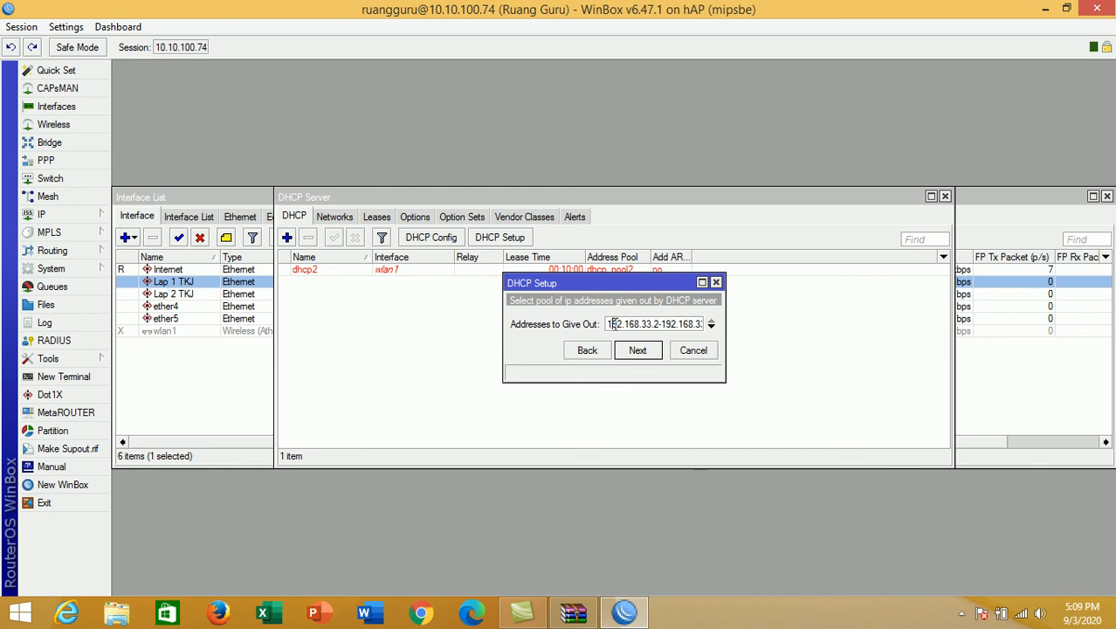
{"action": "key", "text": "Right"}
{"action": "key", "text": "Right"}
{"action": "key", "text": "Right"}
{"action": "key", "text": "Right"}
{"action": "key", "text": "Right"}
{"action": "key", "text": "Right"}
{"action": "key", "text": "Right"}
{"action": "key", "text": "Right"}
{"action": "key", "text": "Right"}
{"action": "type", "text": "00"}
{"action": "key", "text": "Right"}
{"action": "key", "text": "Right"}
{"action": "key", "text": "Right"}
{"action": "key", "text": "Right"}
{"action": "key", "text": "Right"}
{"action": "key", "text": "Right"}
{"action": "key", "text": "Right"}
{"action": "key", "text": "Right"}
{"action": "key", "text": "Right"}
{"action": "key", "text": "Right"}
{"action": "key", "text": "Right"}
{"action": "key", "text": "Right"}
{"action": "key", "text": "Right"}
{"action": "key", "text": "Right"}
{"action": "key", "text": "Right"}
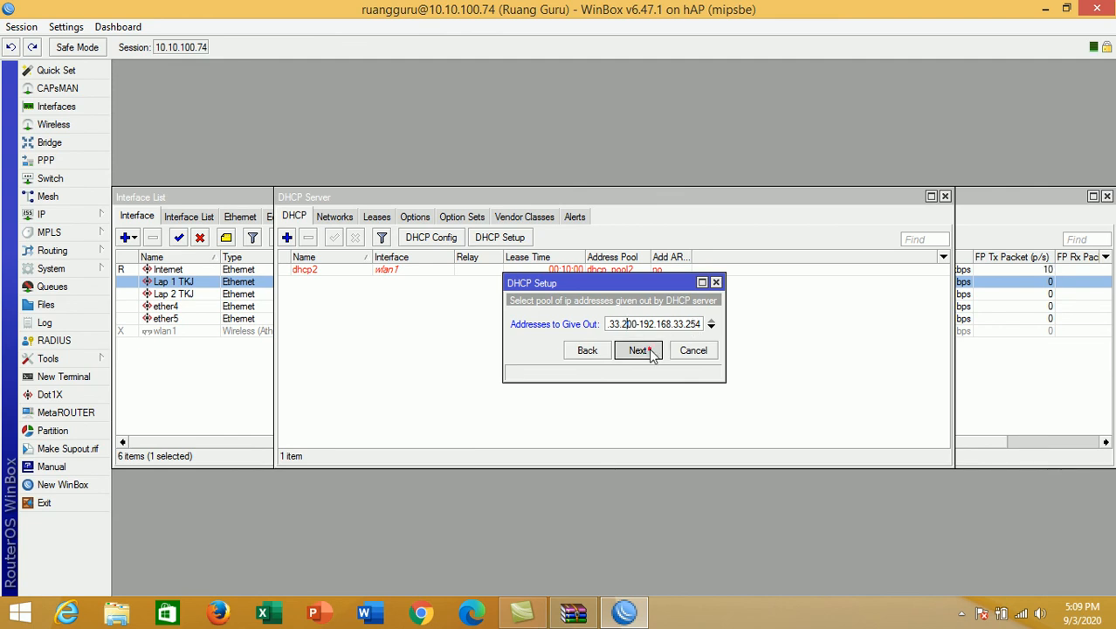
{"action": "left_click", "coordinate": [644, 350]}
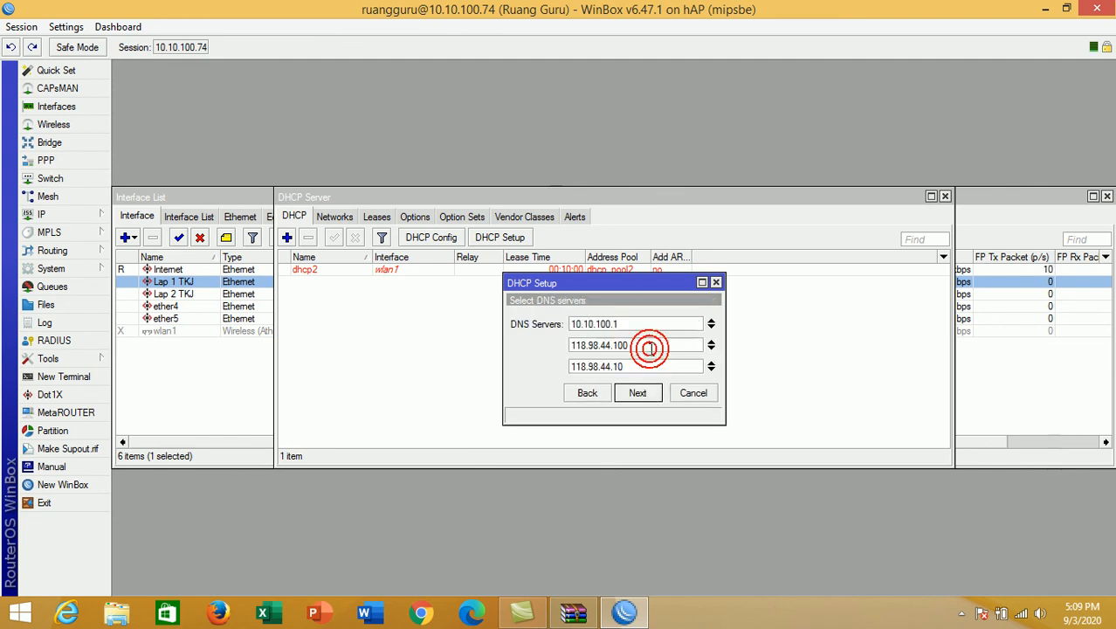
- Accept DNS servers 10.10.100.1, 118.98.44.100 and 118.98.44.10, complete the DHCP setup with the offered lease time, and close the DHCP server window
{"action": "left_click", "coordinate": [638, 394]}
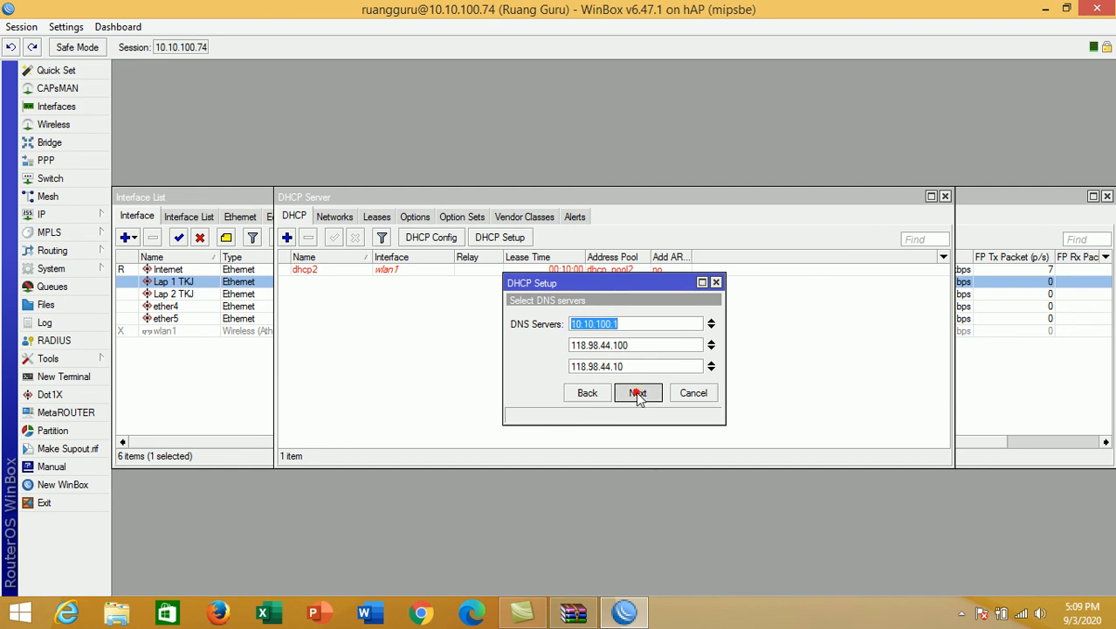
{"action": "left_click", "coordinate": [637, 394]}
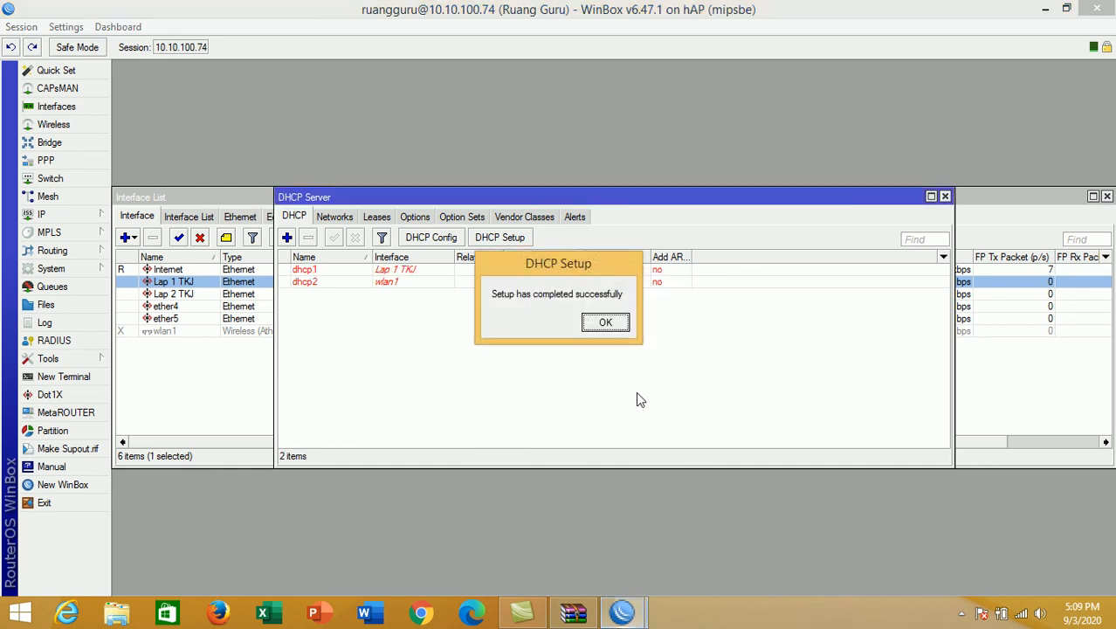
{"action": "left_click", "coordinate": [606, 323]}
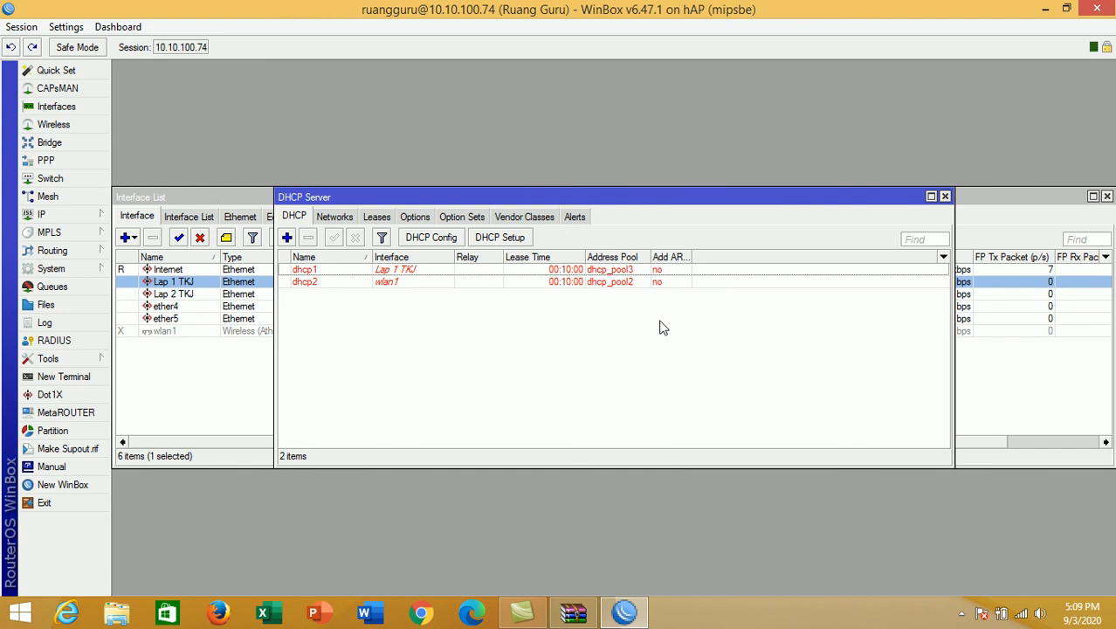
{"action": "left_click", "coordinate": [944, 196]}
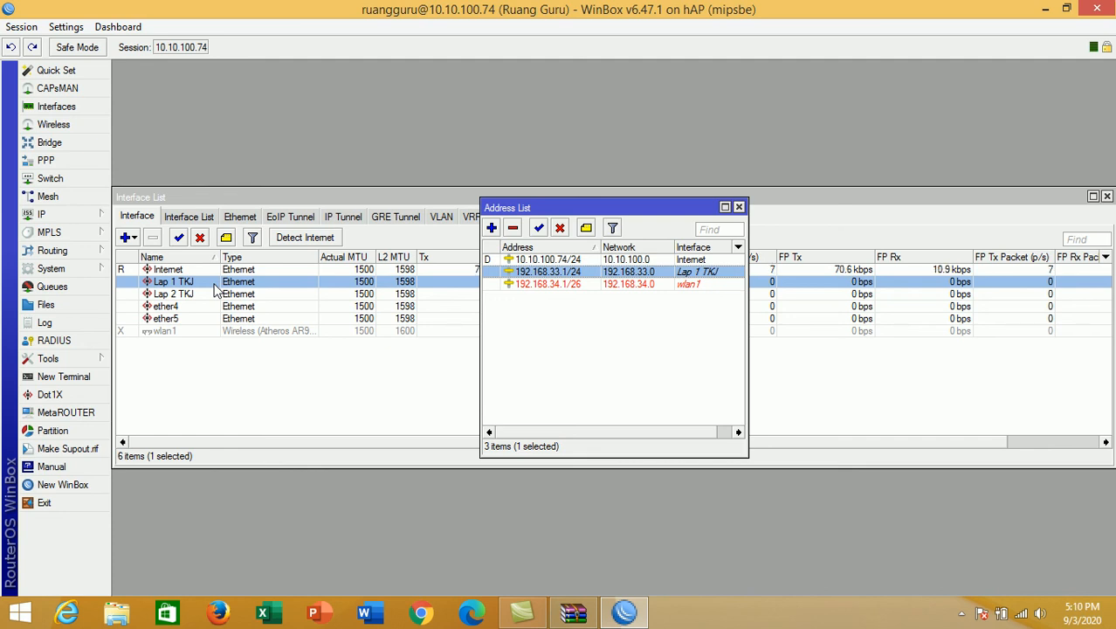
- Open the Windows Network Connections from the Network and Sharing Center and show the Ethernet adapter's properties
{"action": "left_click", "coordinate": [1023, 616]}
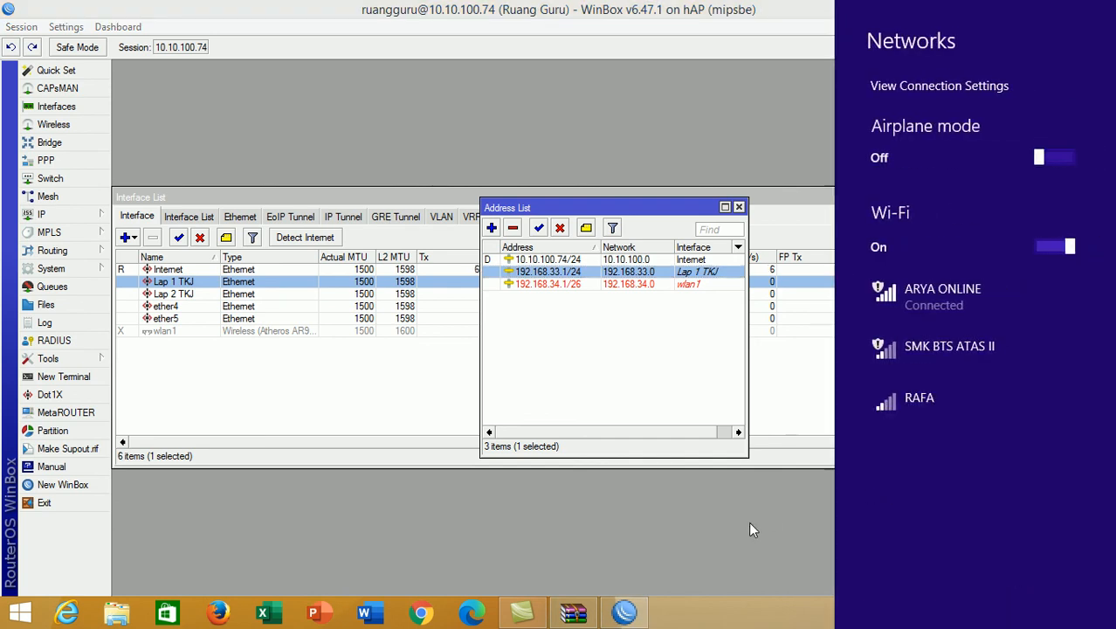
{"action": "left_click", "coordinate": [781, 479]}
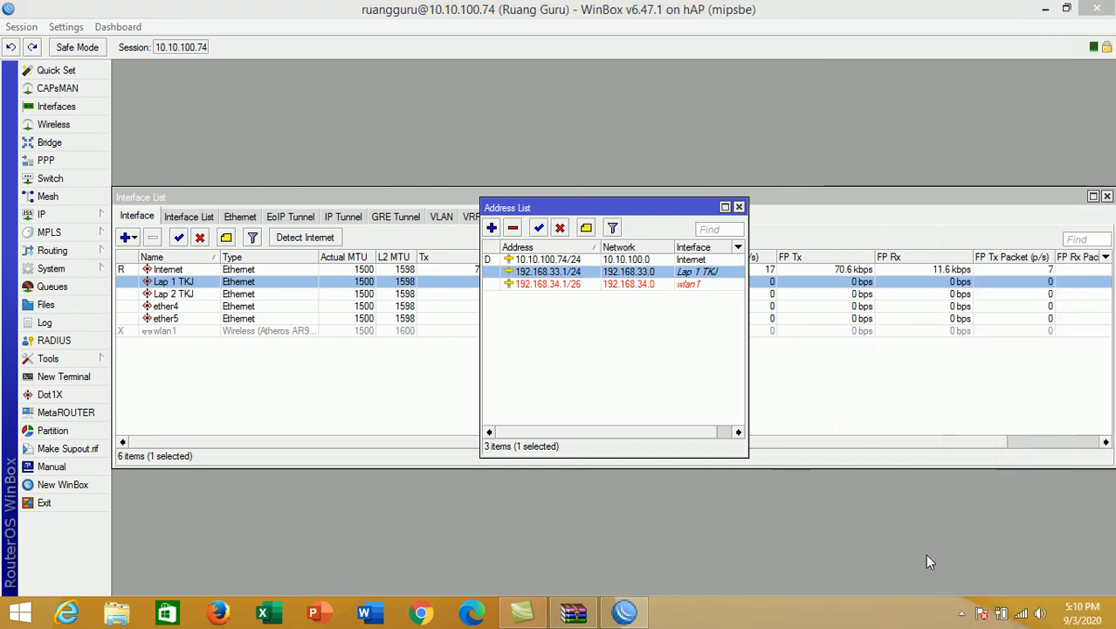
{"action": "right_click", "coordinate": [1023, 613]}
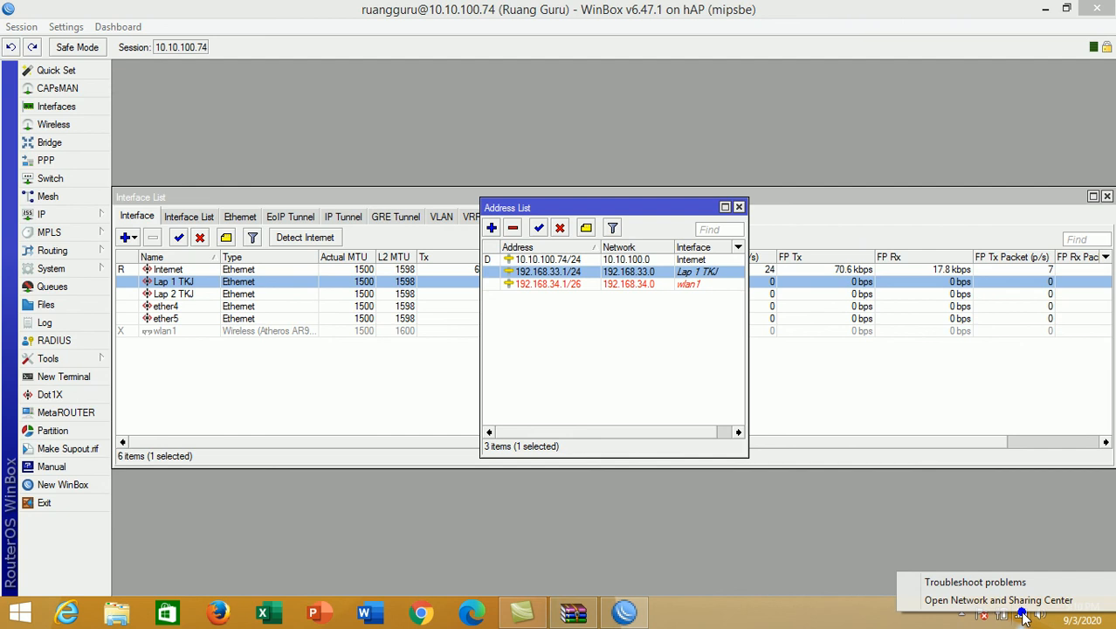
{"action": "left_click", "coordinate": [971, 604]}
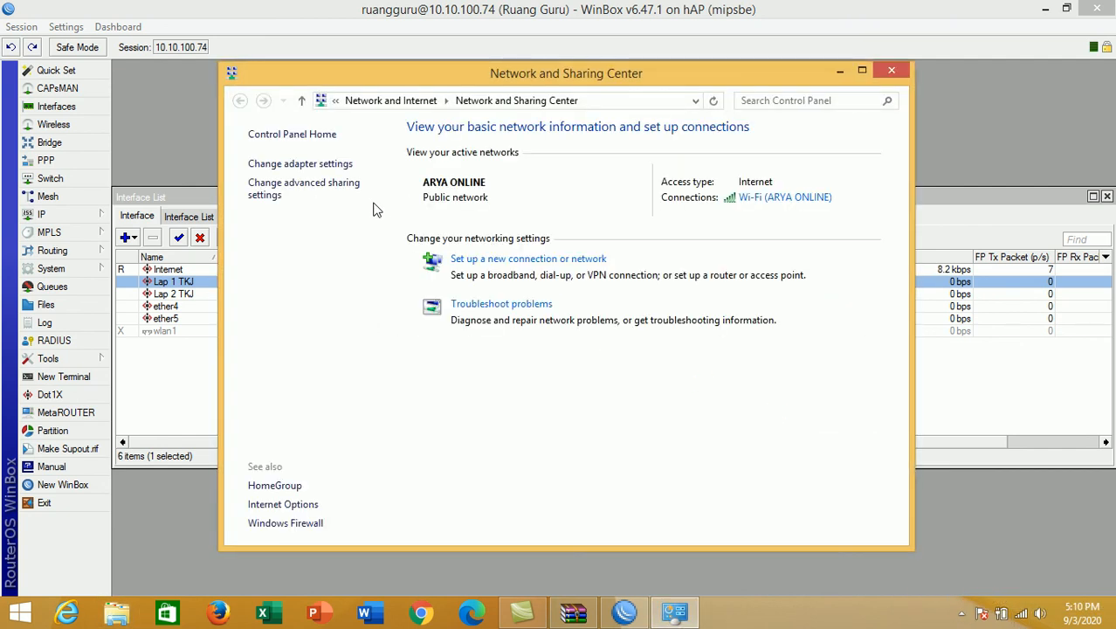
{"action": "left_click", "coordinate": [316, 165]}
{"action": "left_click", "coordinate": [378, 191]}
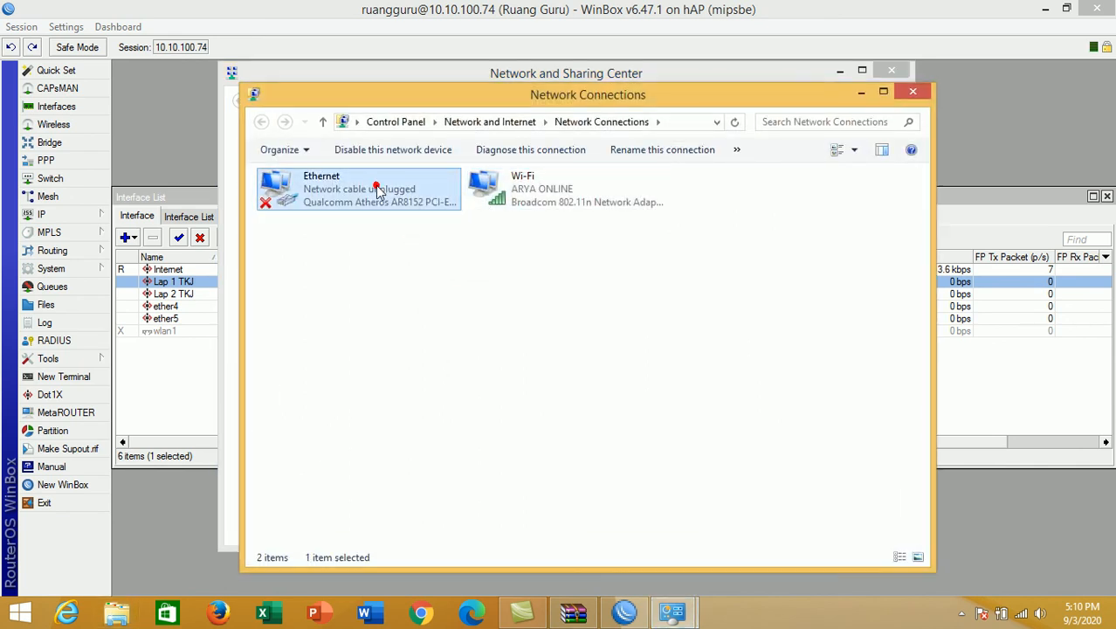
{"action": "right_click", "coordinate": [376, 187]}
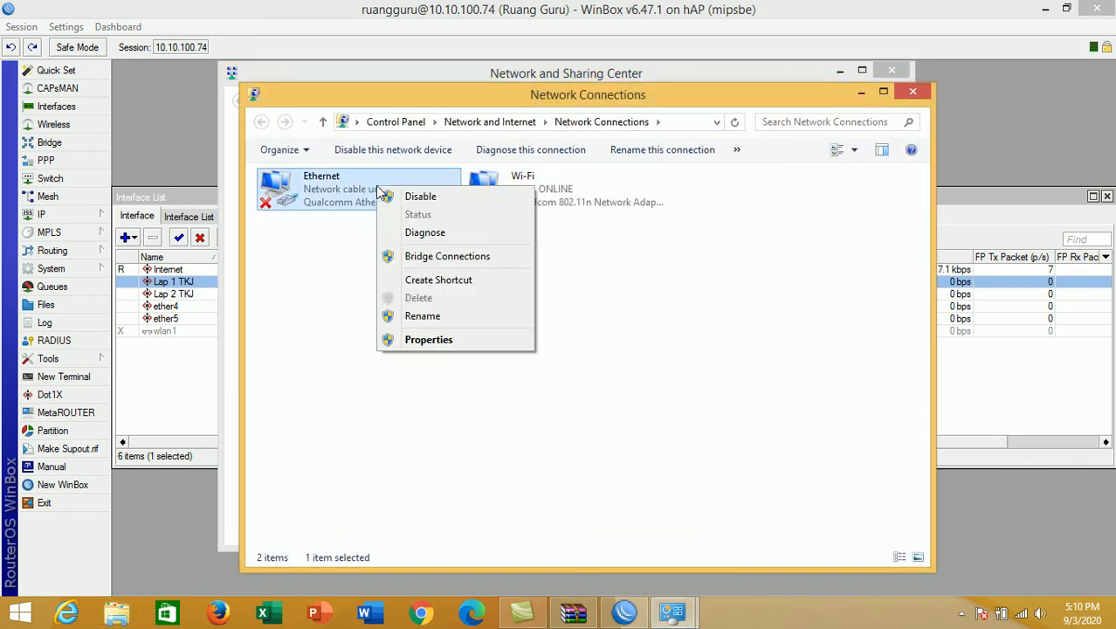
{"action": "left_click", "coordinate": [413, 339]}
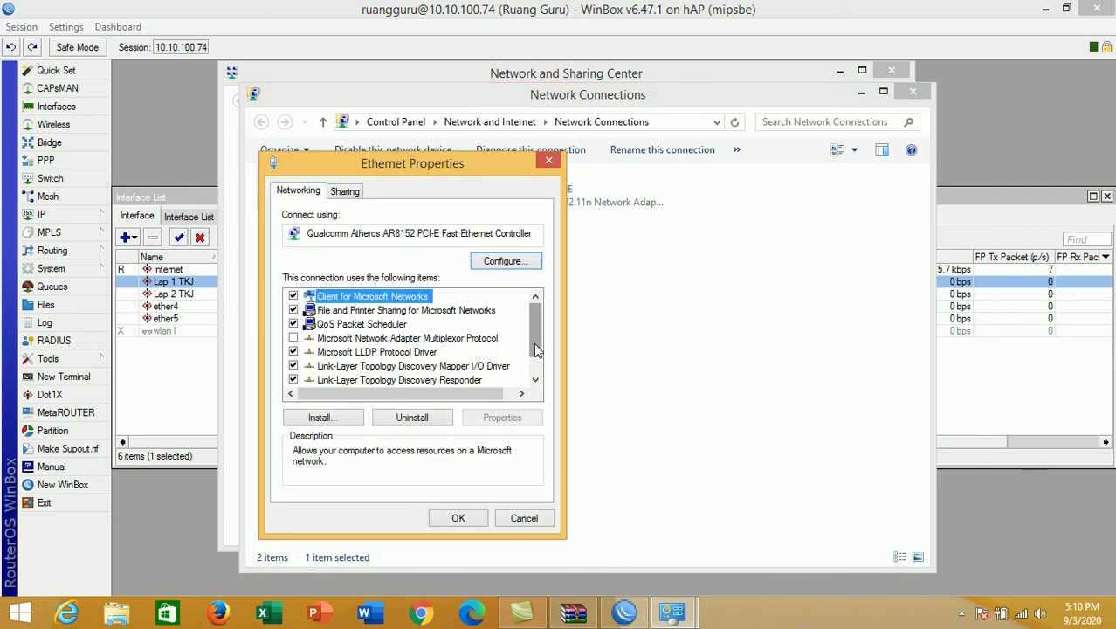
- Check the Ethernet adapter's Internet Protocol Version 4 settings for automatic IP and DNS addressing, and accept both properties dialogs
{"action": "scroll", "coordinate": [536, 347], "scroll_direction": "down", "scroll_amount": 1}
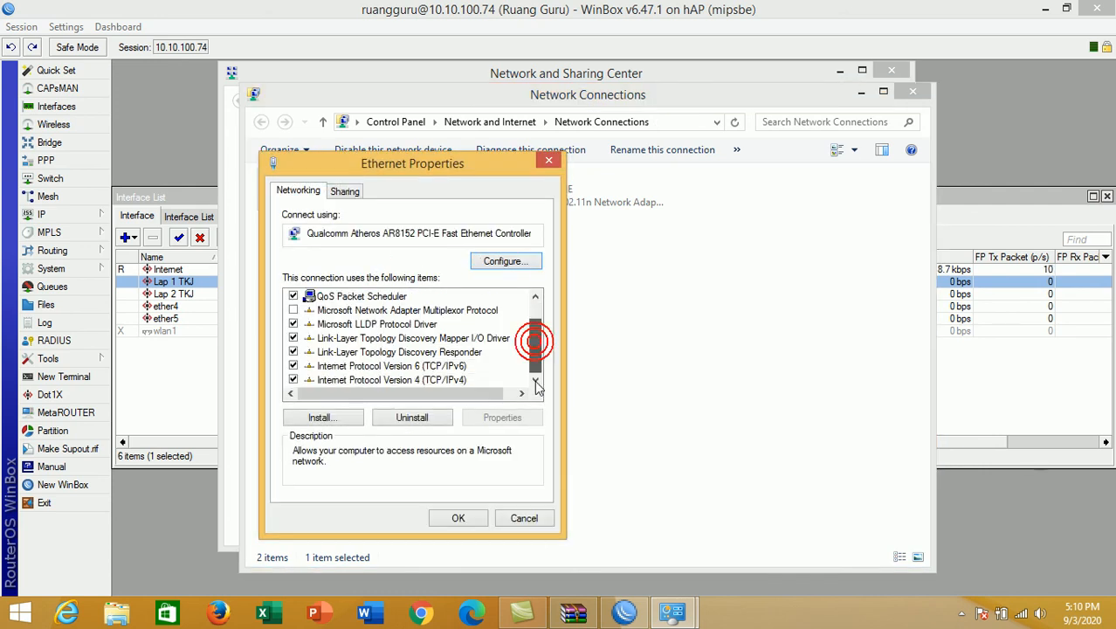
{"action": "double_click", "coordinate": [445, 381]}
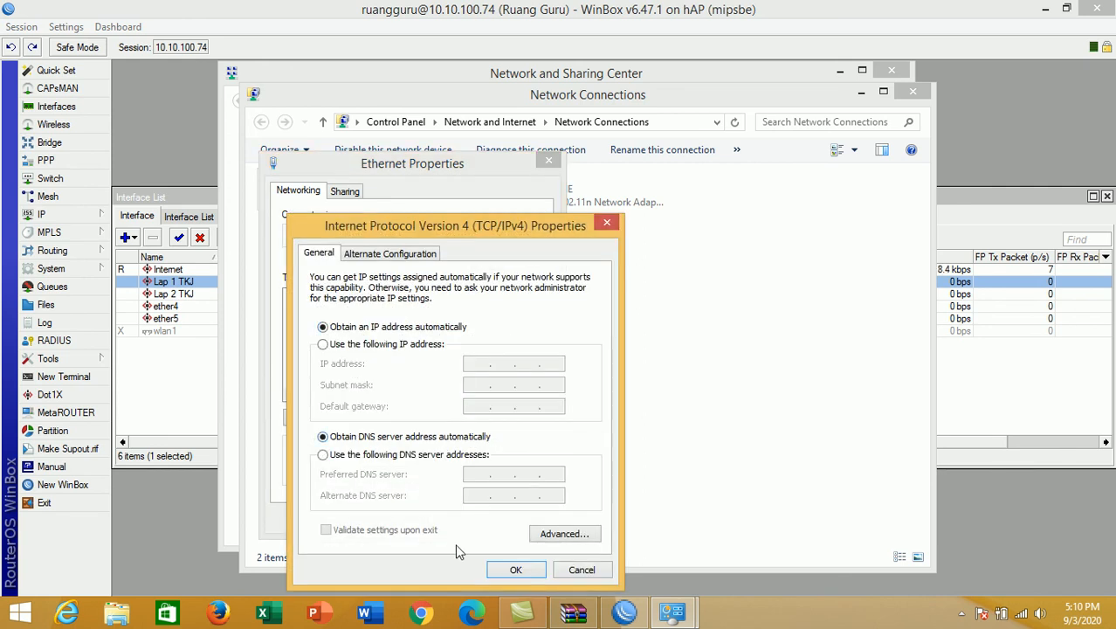
{"action": "left_click", "coordinate": [515, 569]}
{"action": "left_click", "coordinate": [458, 519]}
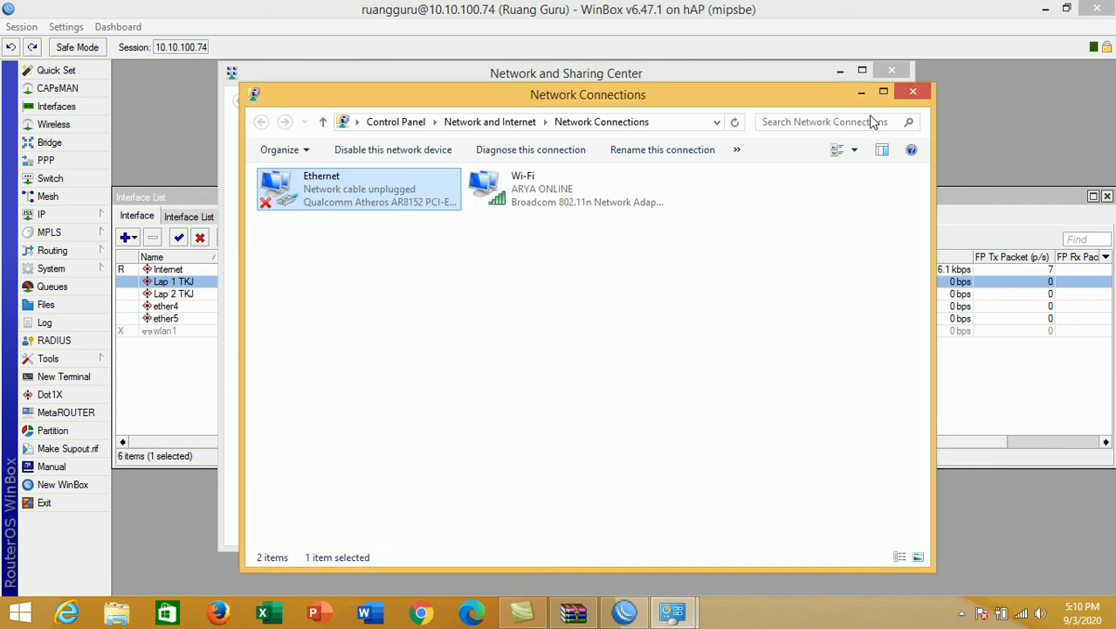
- Close the Windows network windows, and close the Address List and Interface List in WinBox
{"action": "left_click", "coordinate": [912, 91]}
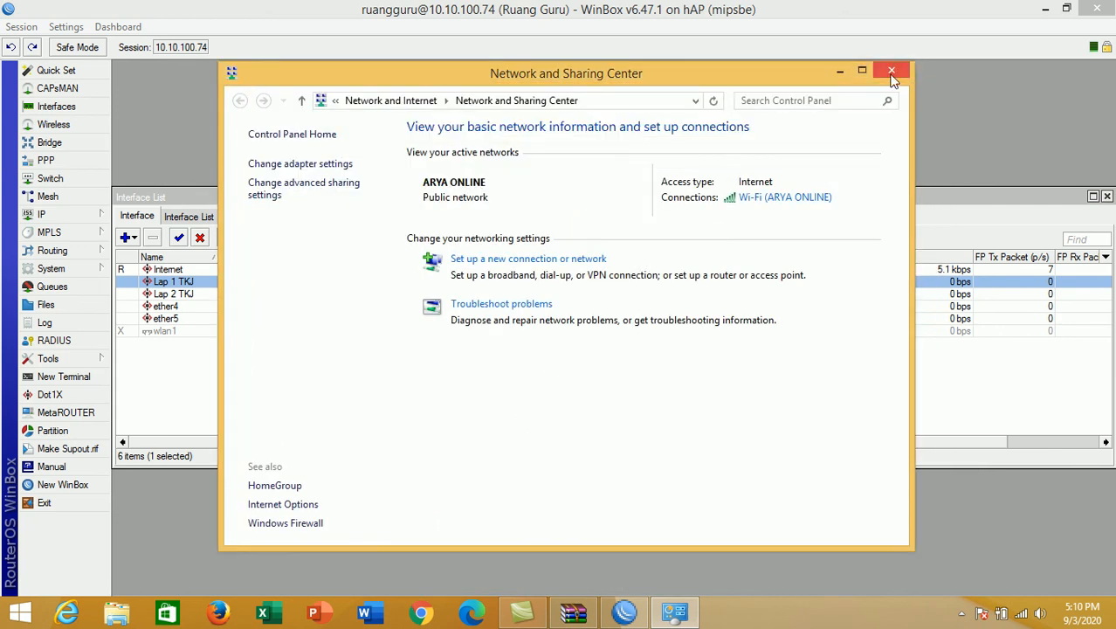
{"action": "left_click", "coordinate": [892, 74]}
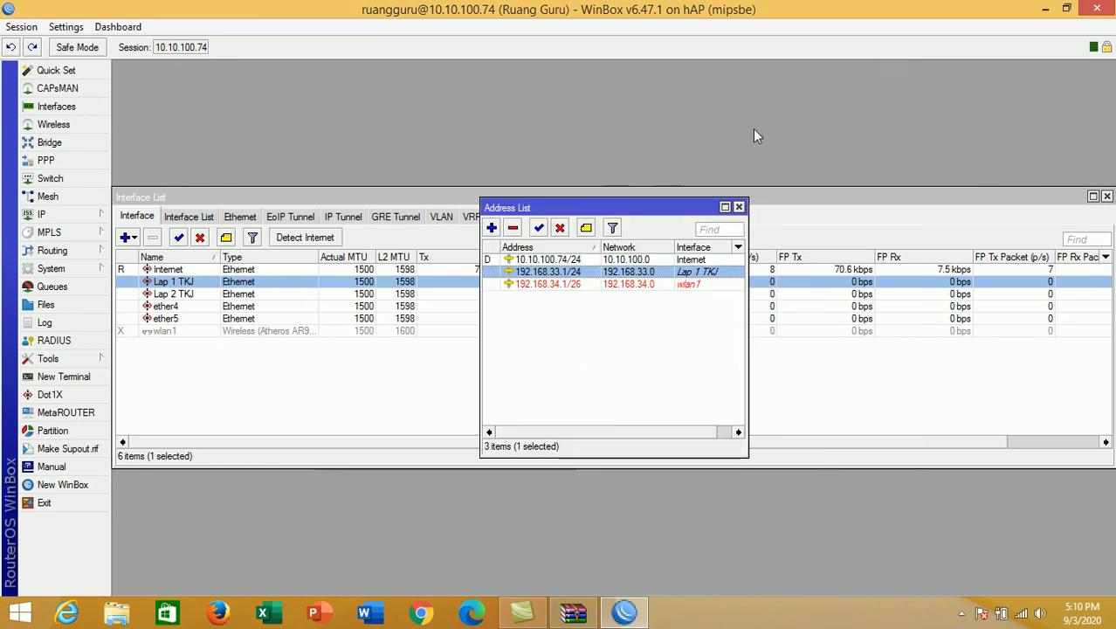
{"action": "left_click", "coordinate": [739, 207]}
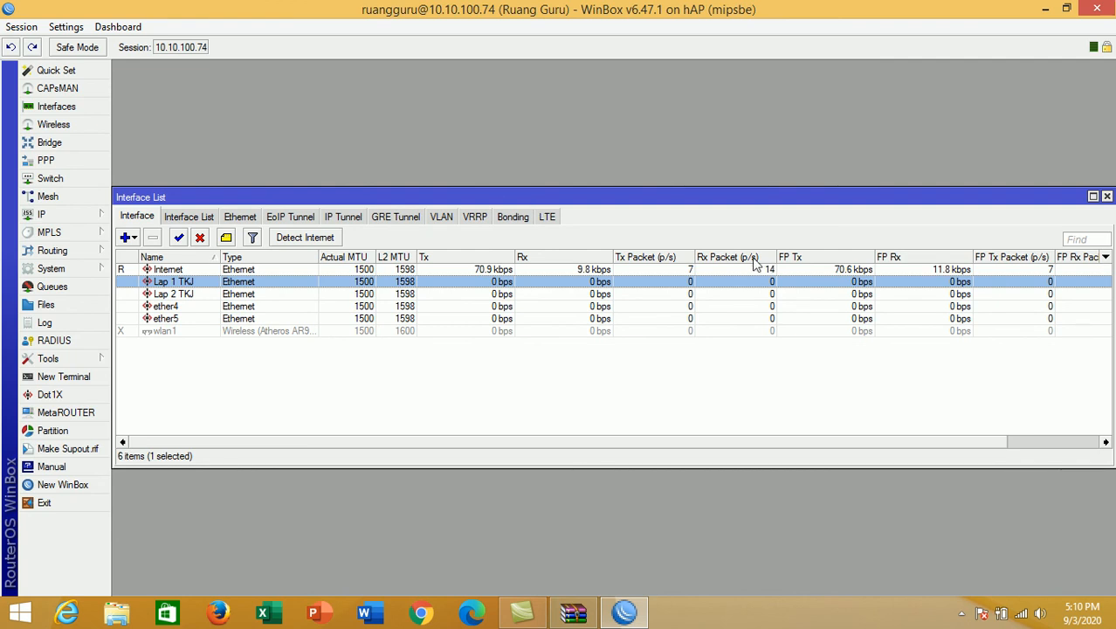
{"action": "left_click", "coordinate": [1106, 196]}
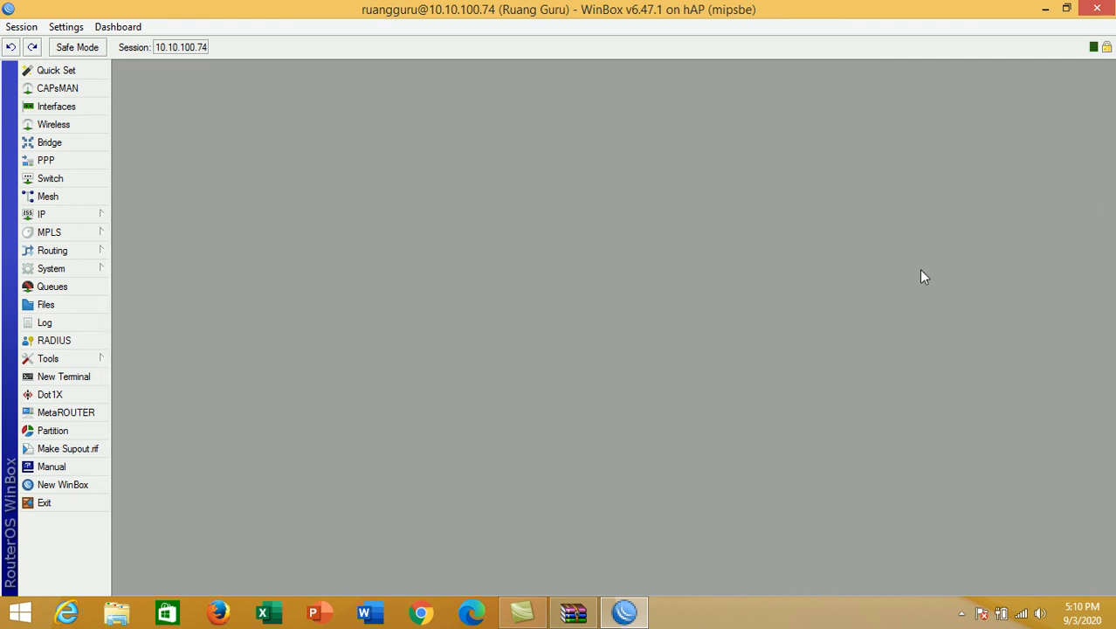